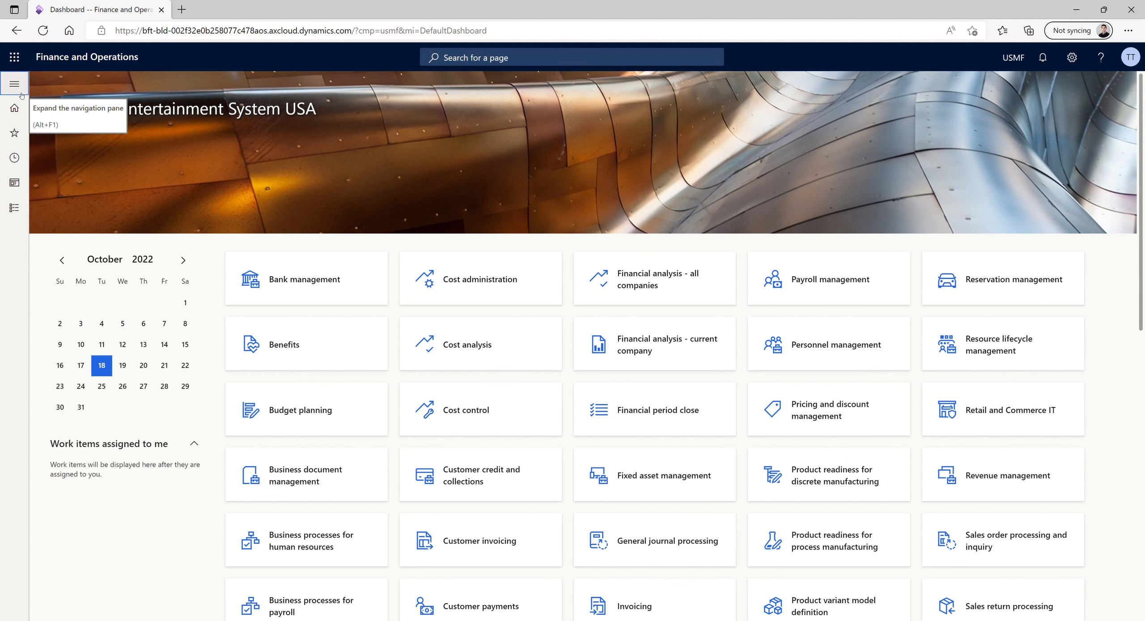
Open the project subscription management list and show the subscription plans for Birch Company project 000565
left_click(20, 89)
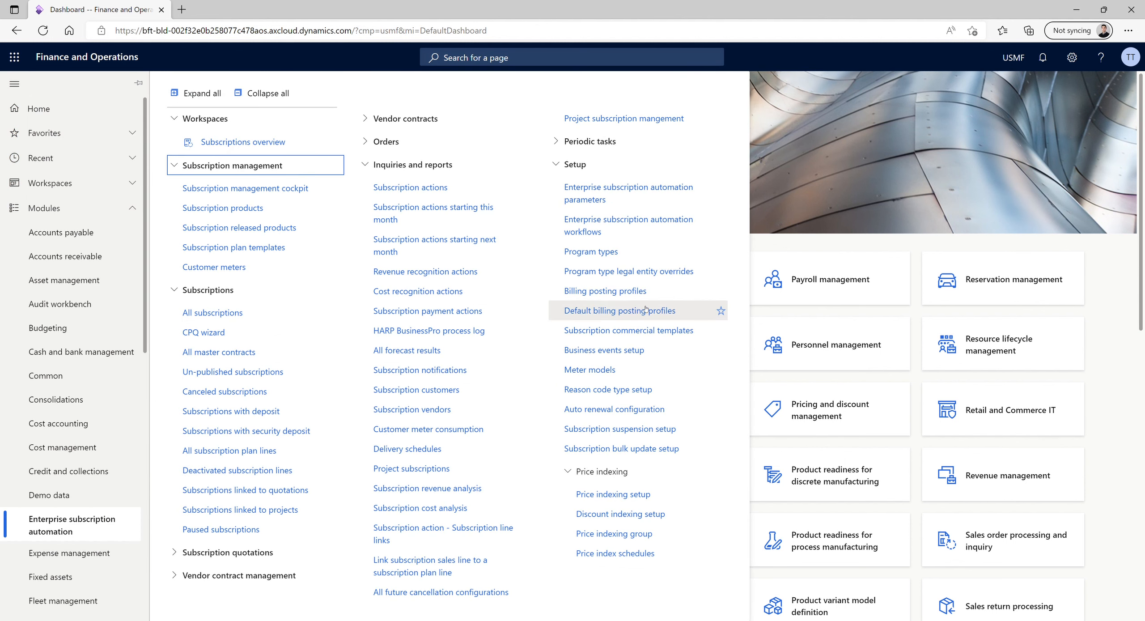
left_click(640, 117)
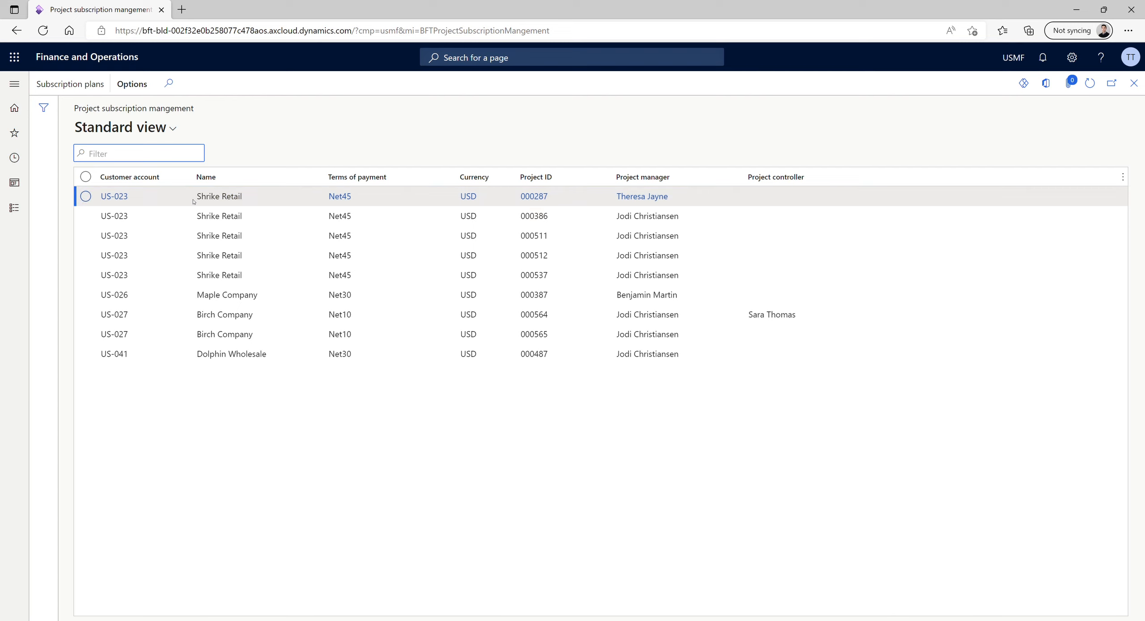
mouse_move(142, 202)
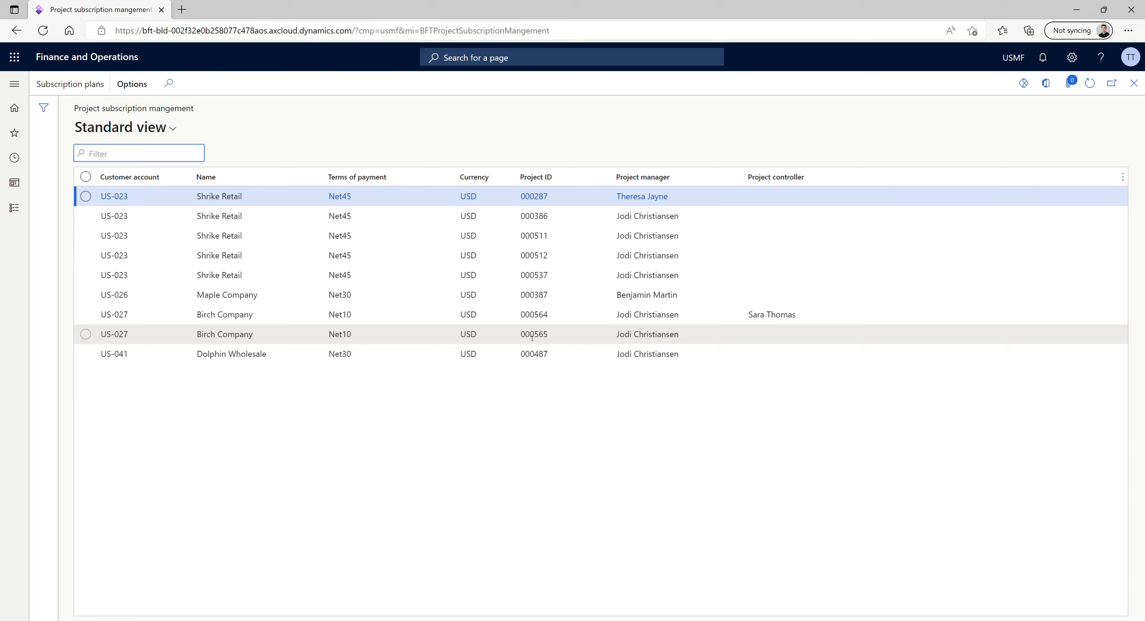
mouse_move(553, 339)
left_click(155, 339)
mouse_move(155, 339)
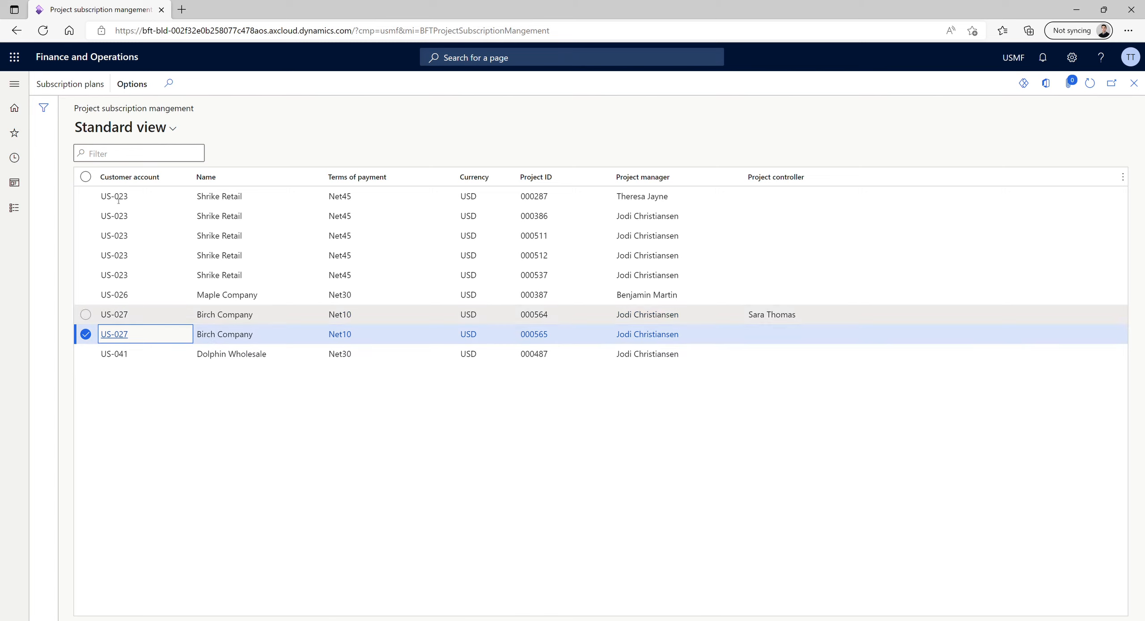
left_click(70, 86)
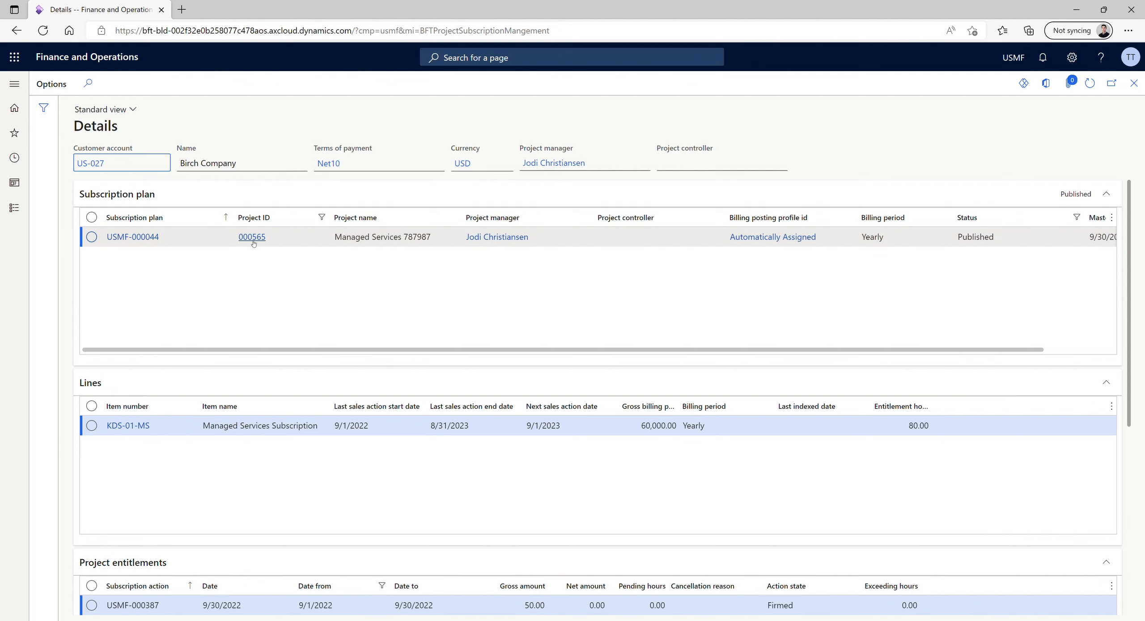
Examine the plan's subscription lines, project entitlements and actions, selecting the entitlement that starts on 9/1/2022
mouse_move(253, 243)
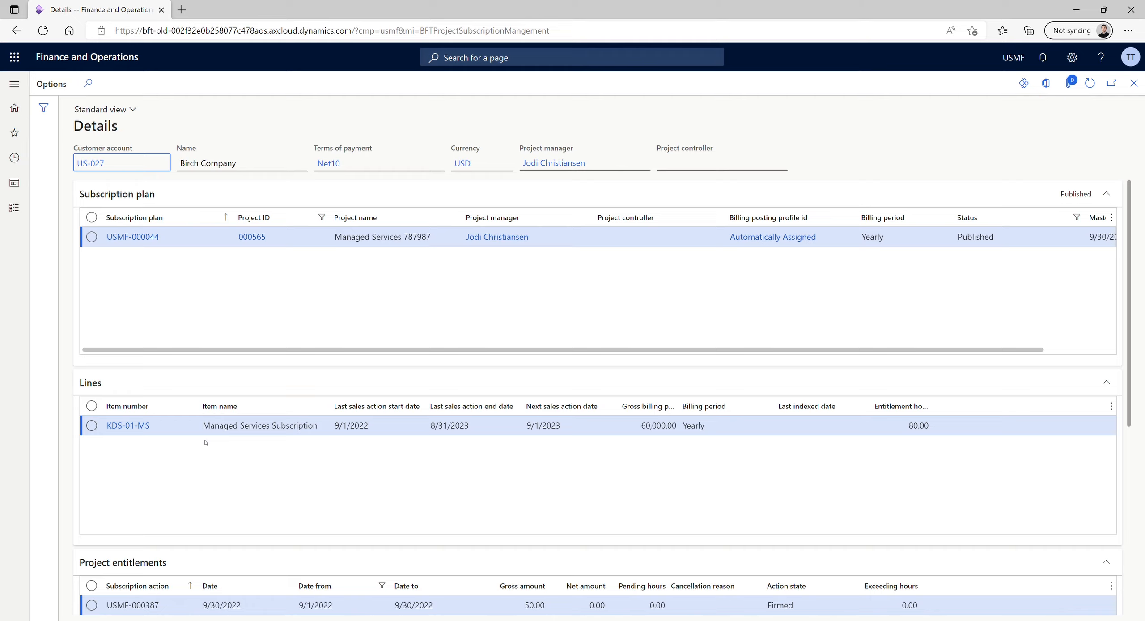
scroll(205, 442, "down", 2)
scroll(215, 452, "down", 2)
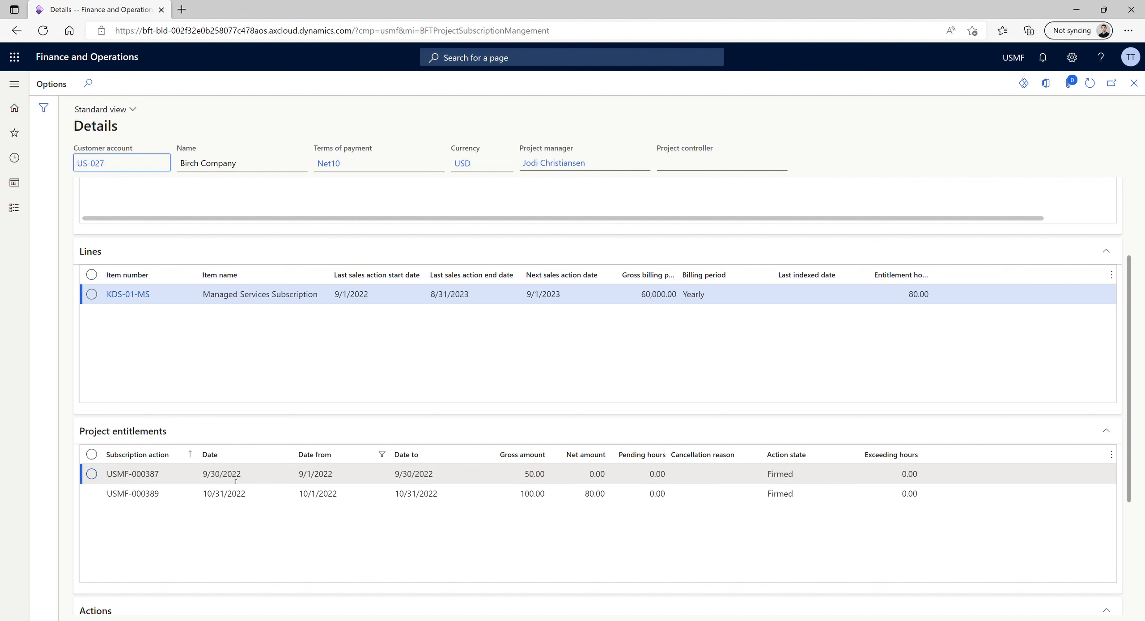
scroll(236, 484, "up", 2)
scroll(237, 483, "down", 2)
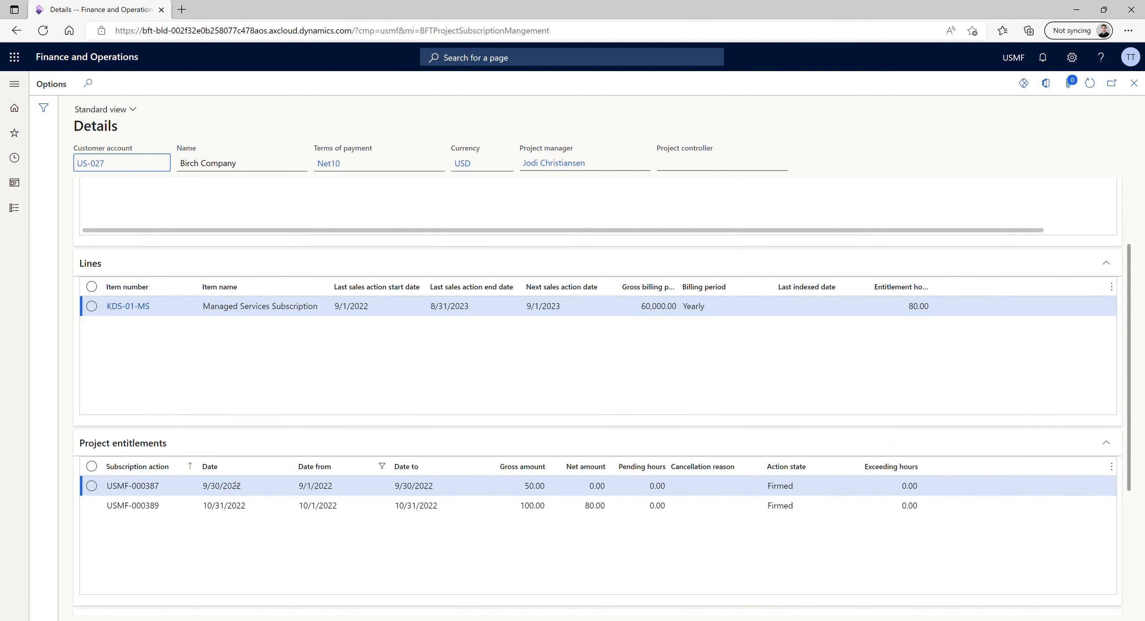
scroll(238, 483, "down", 2)
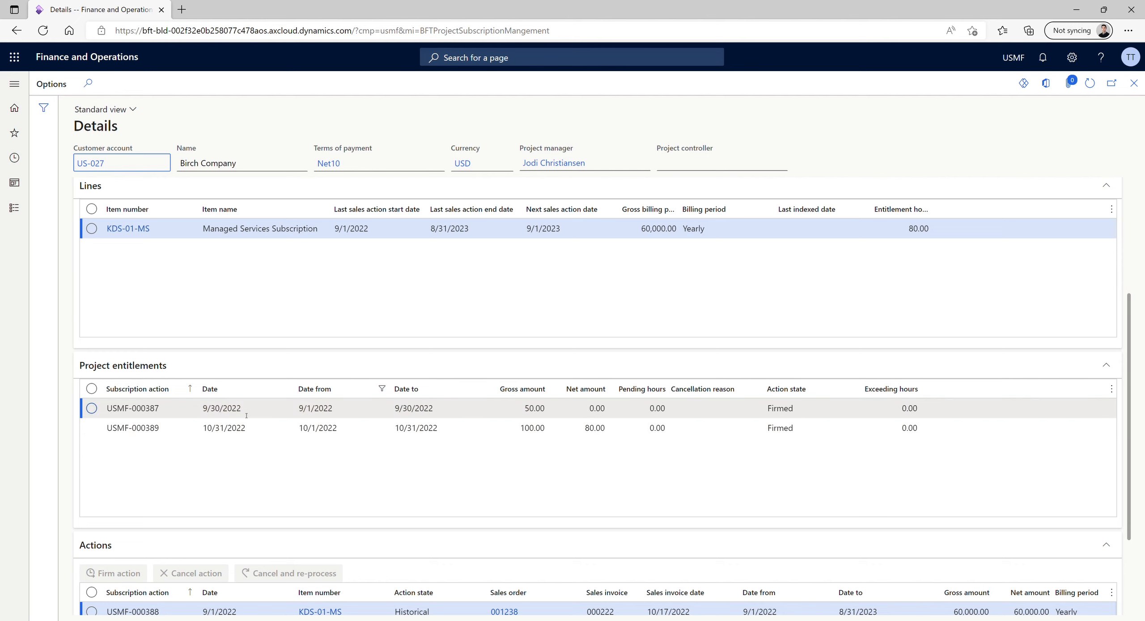
left_click(314, 408)
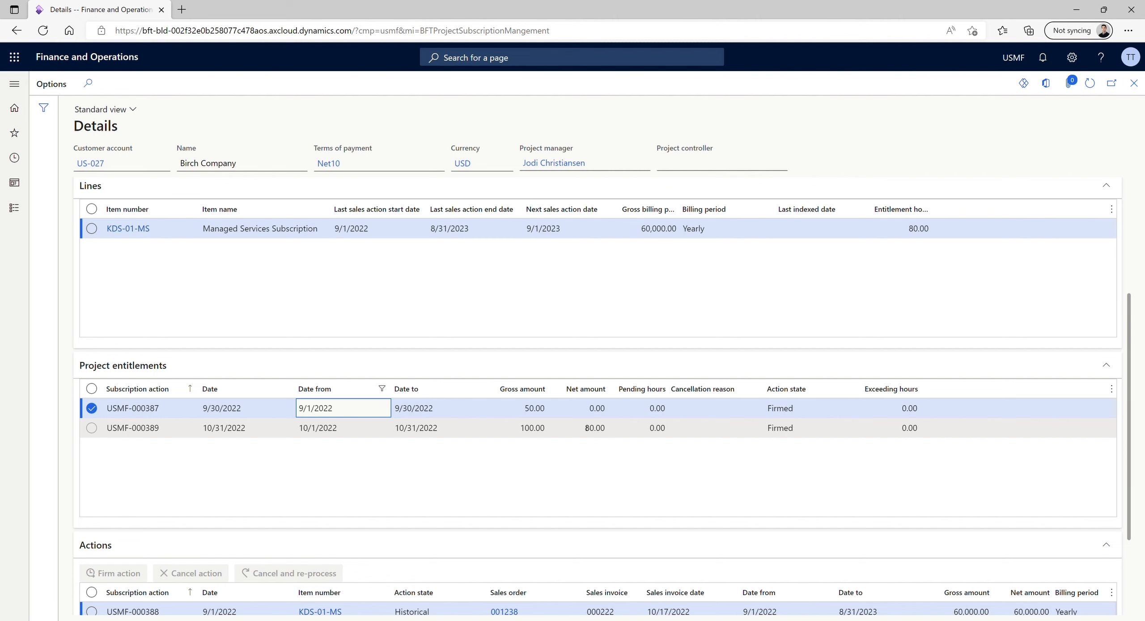
scroll(536, 430, "down", 2)
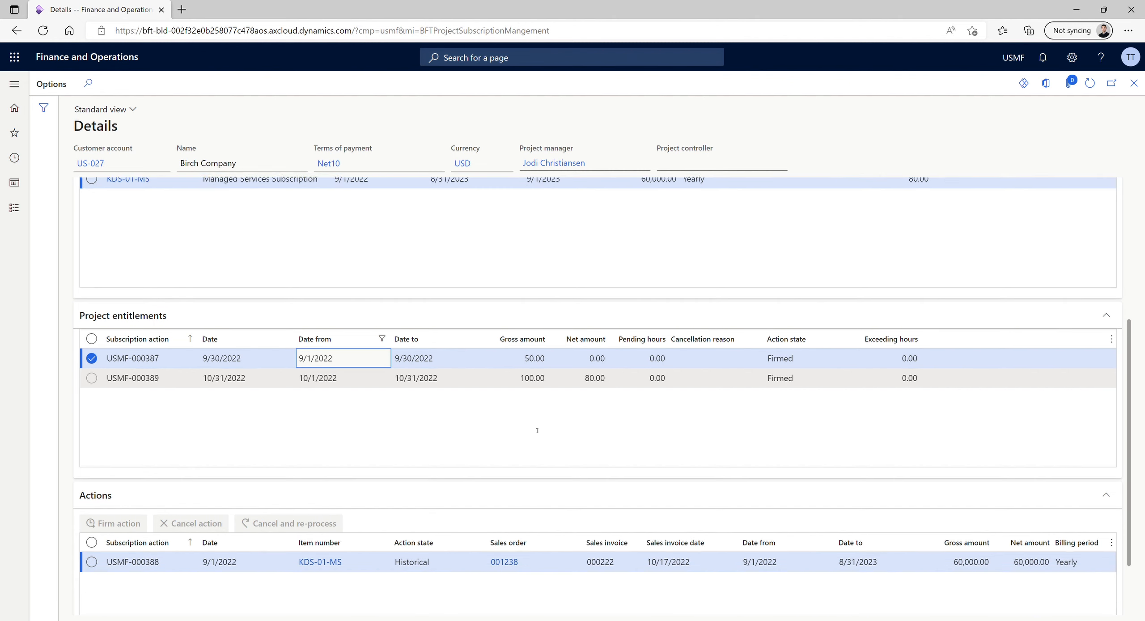
scroll(534, 428, "up", 2)
scroll(532, 427, "up", 2)
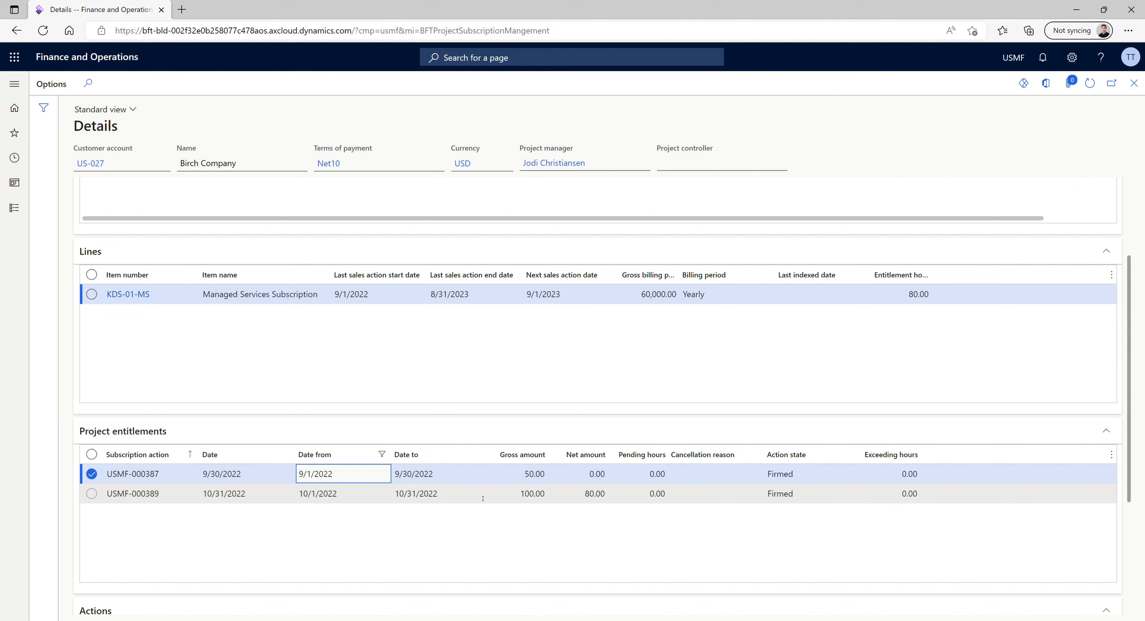
Open the Program types setup and examine the entitlement and project action settings of Project Timebank subscriptions
left_click(14, 84)
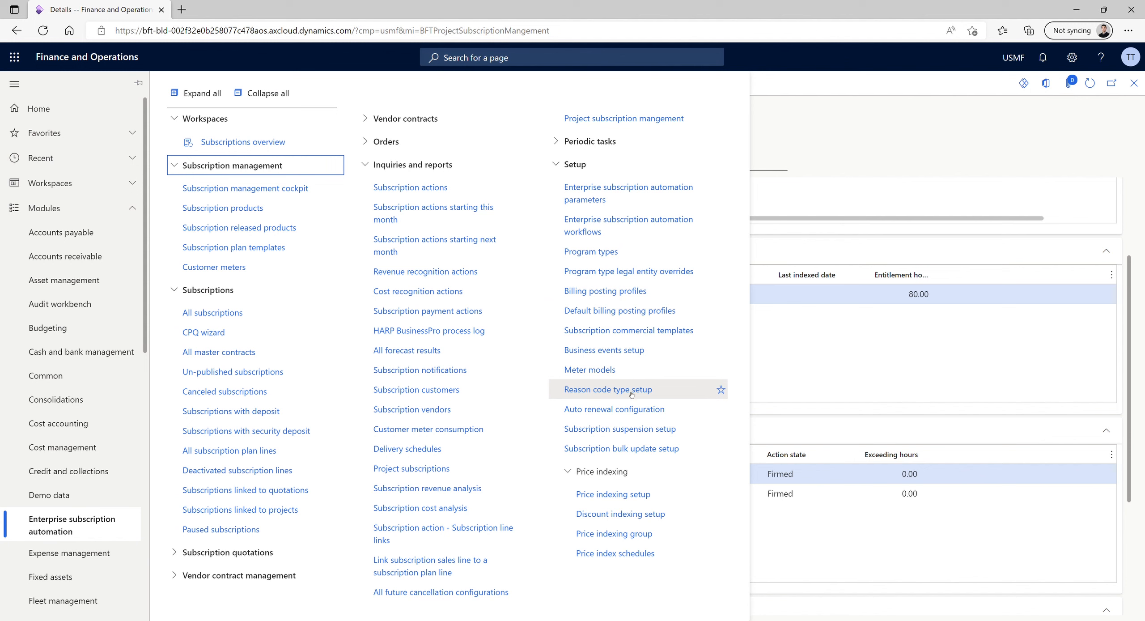
left_click(611, 254)
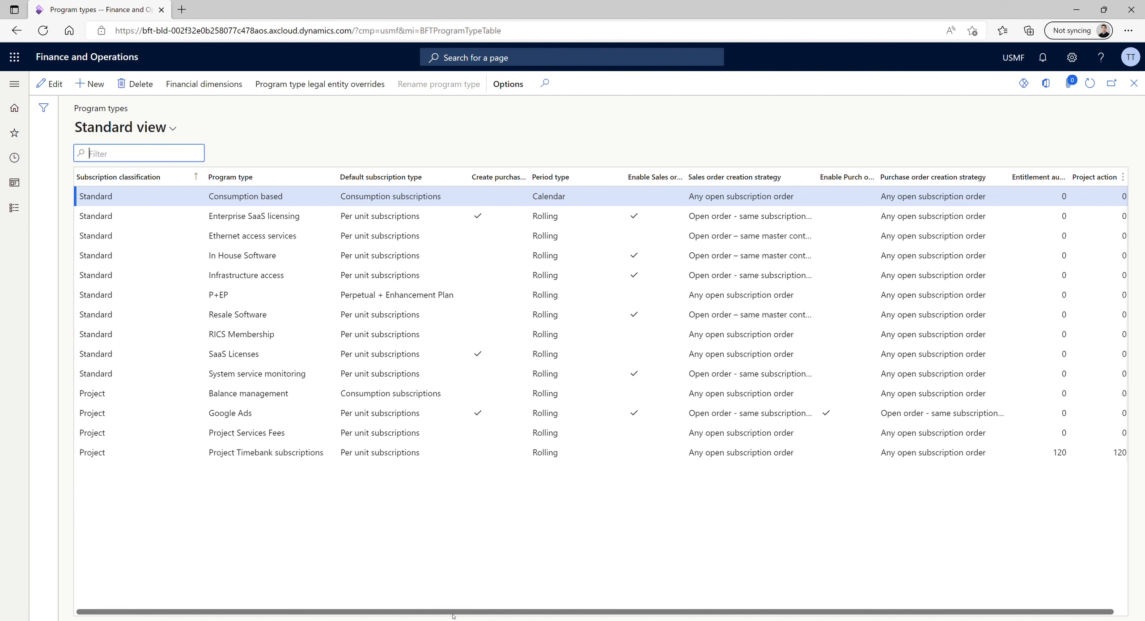
left_click_drag(452, 613, 576, 601)
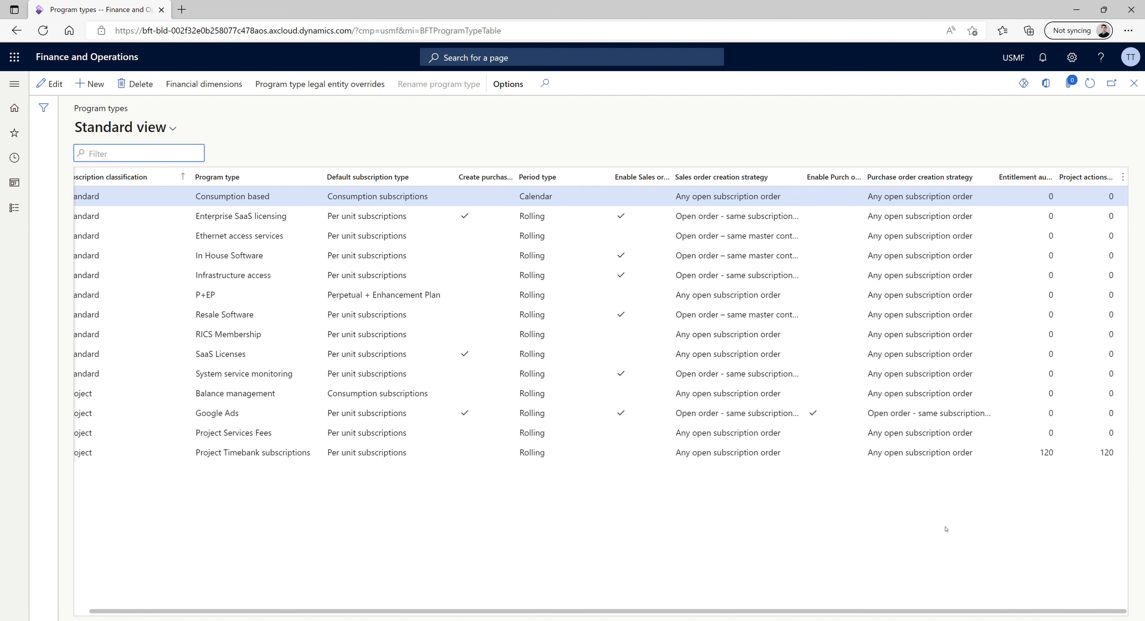
left_click(974, 453)
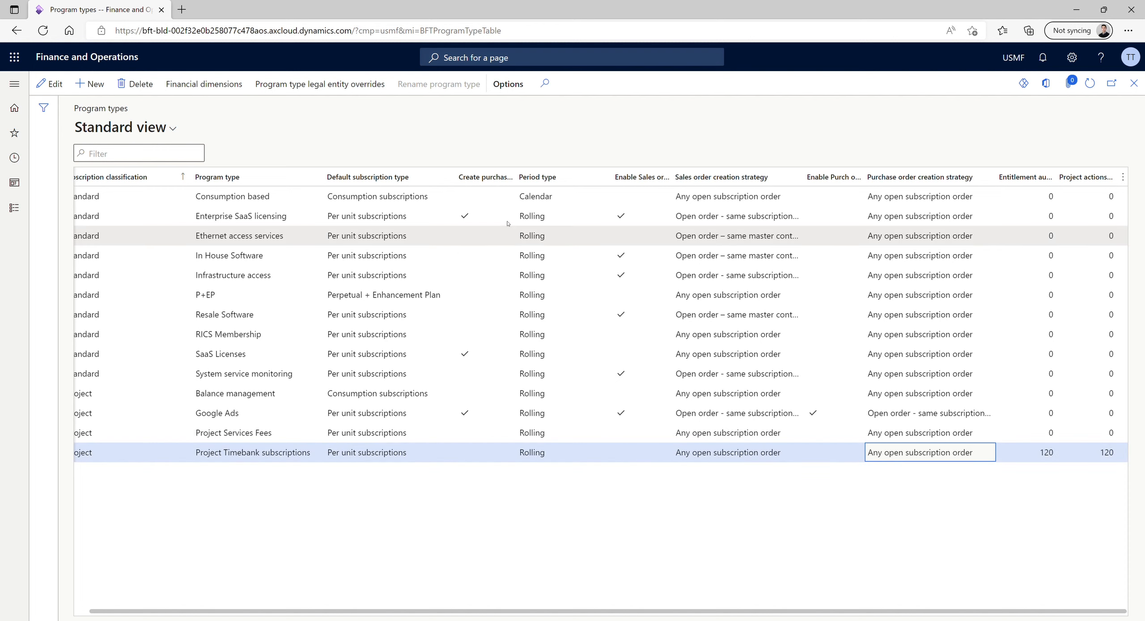
Reopen the subscription plans of Birch Company project 000565 and examine the project entitlement that starts on 10/1/2022
left_click(15, 85)
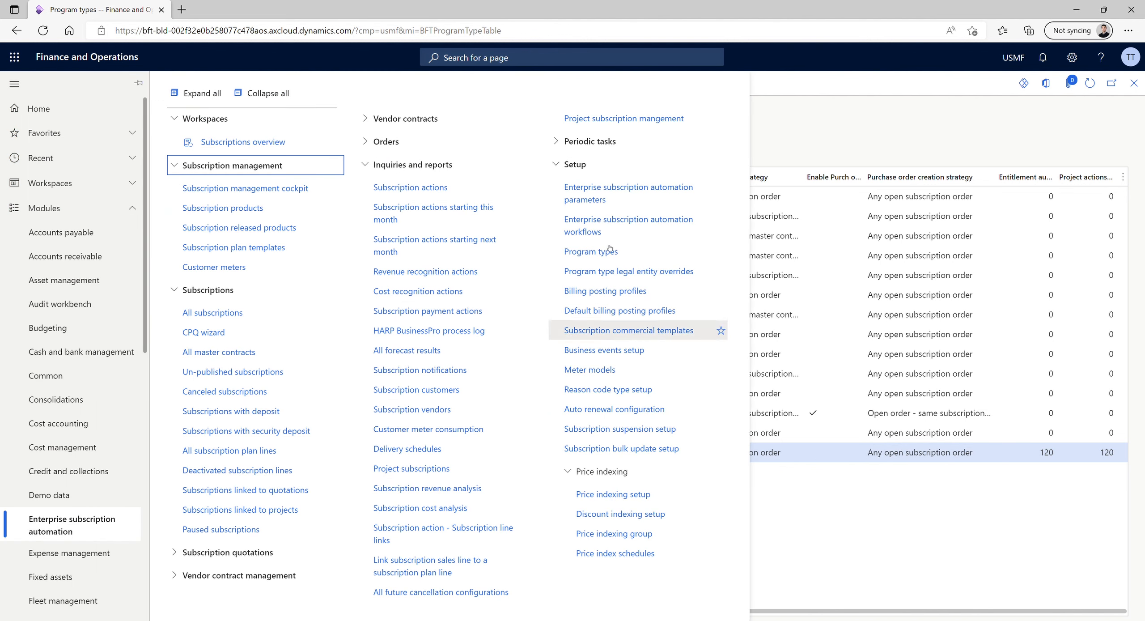
left_click(642, 119)
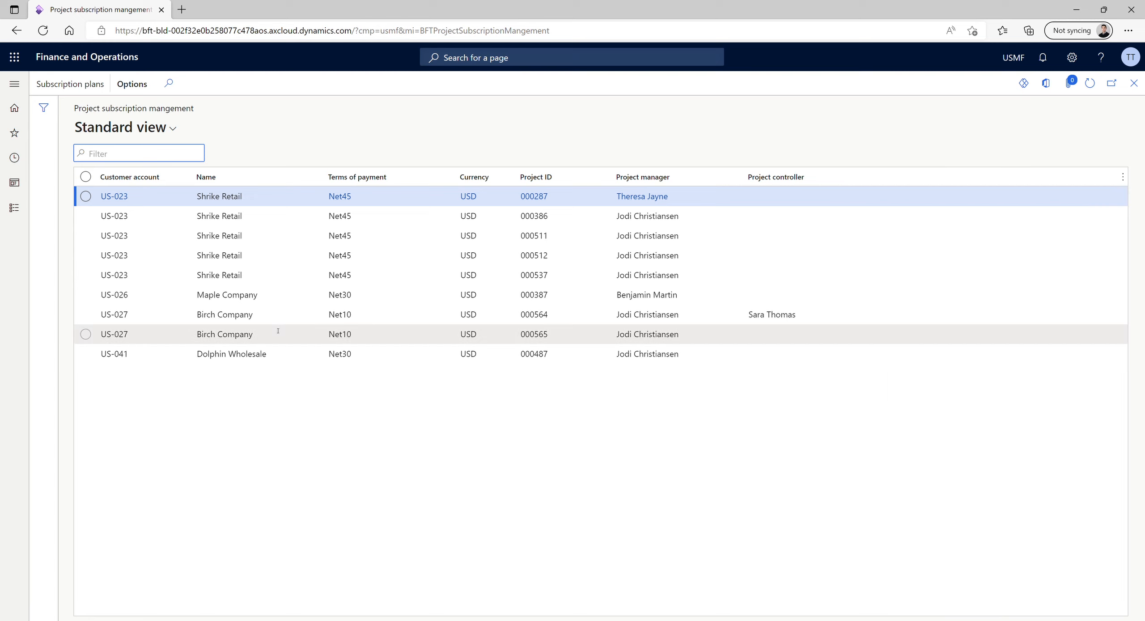
left_click(271, 331)
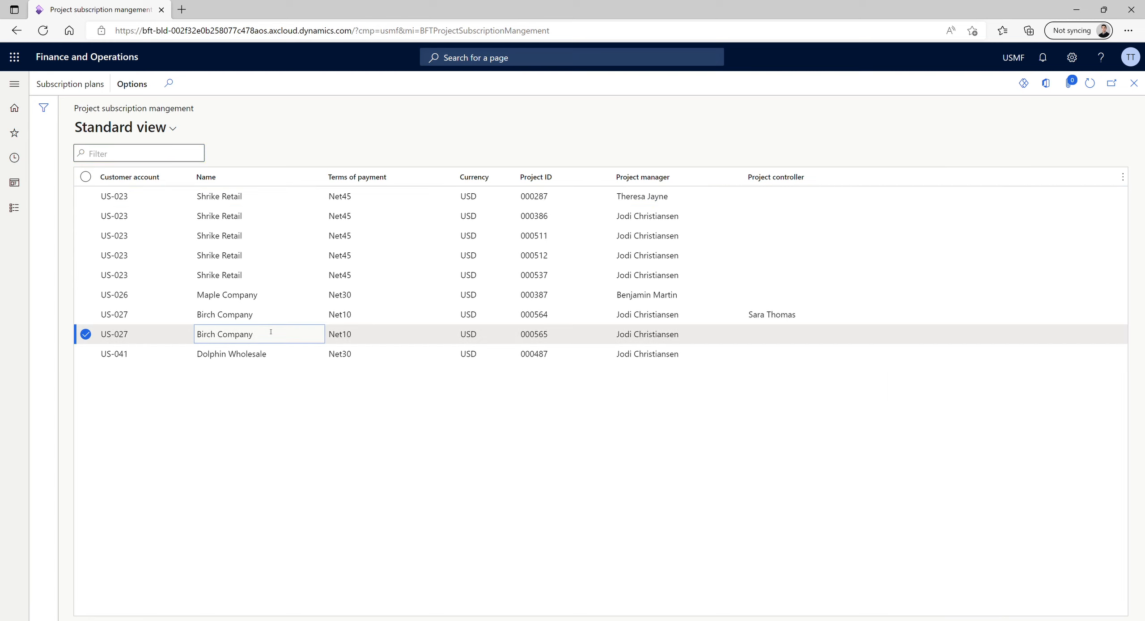
left_click(79, 83)
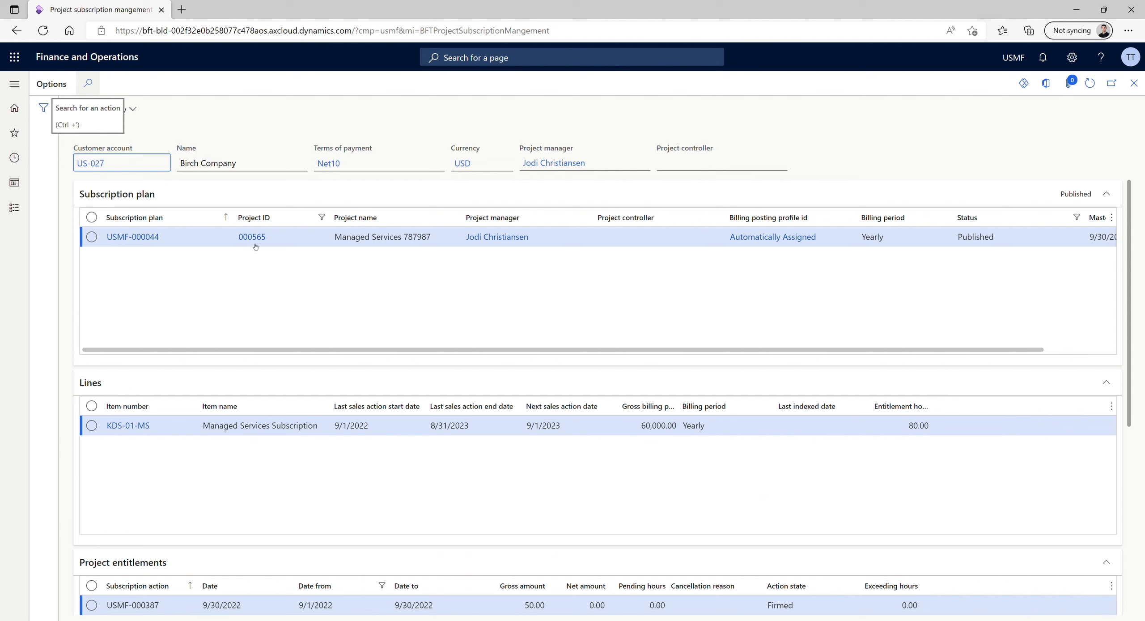
scroll(278, 335, "down", 3)
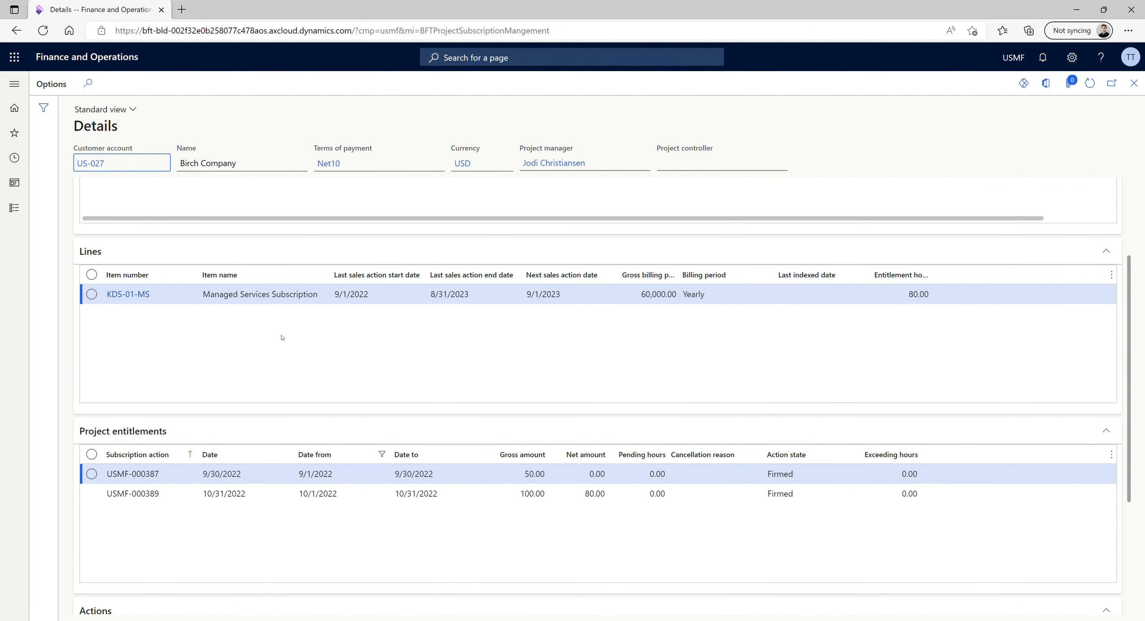
scroll(282, 338, "down", 2)
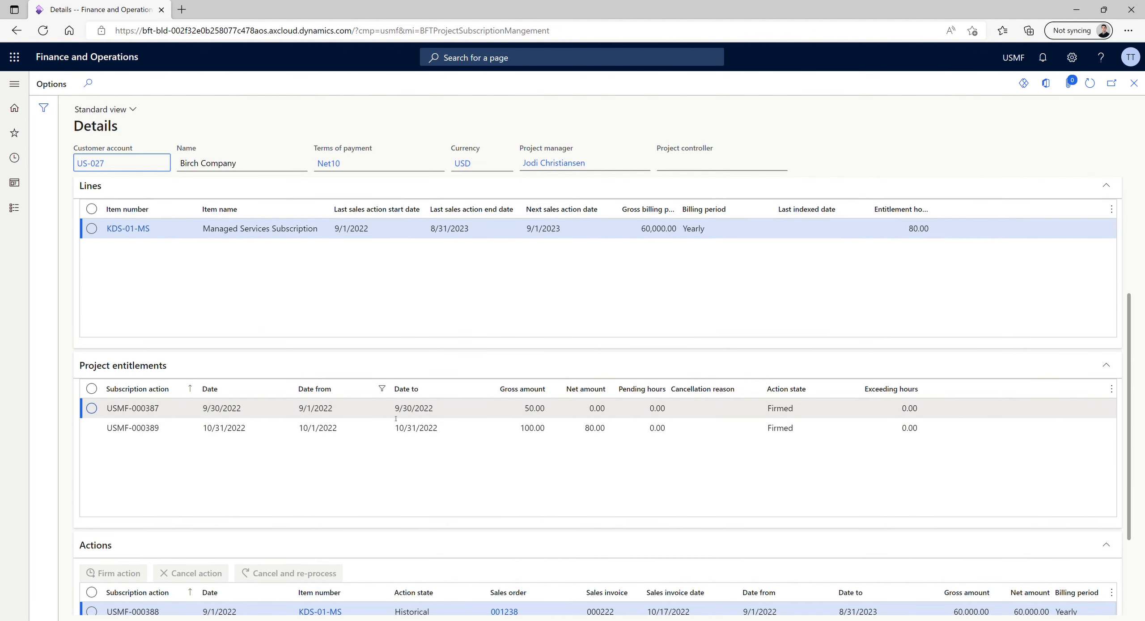
left_click(375, 427)
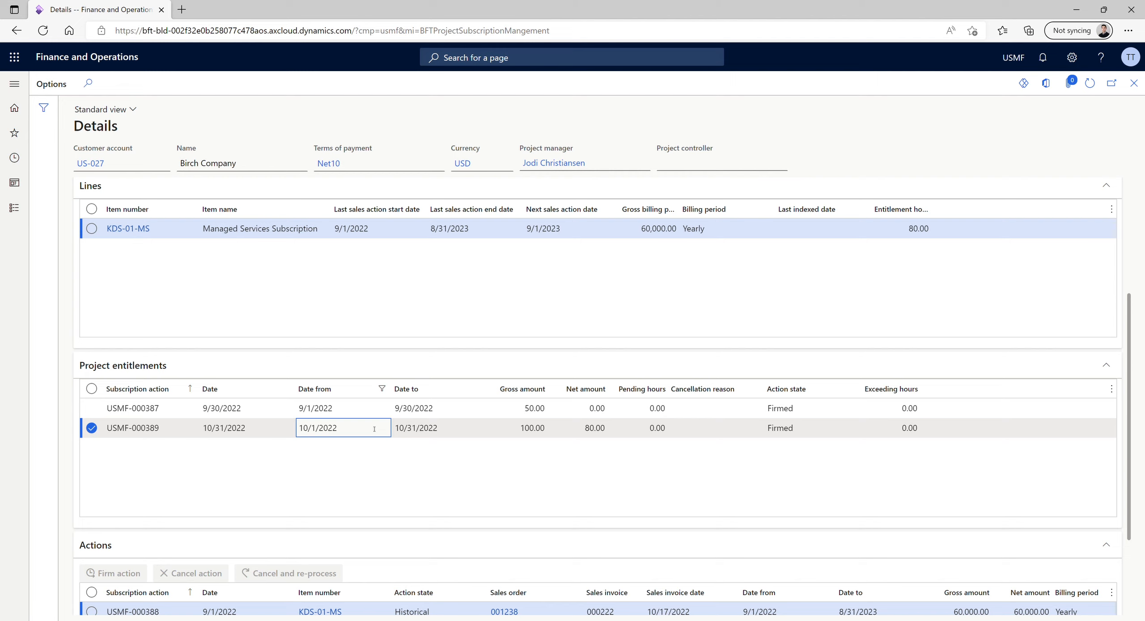
scroll(374, 428, "up", 3)
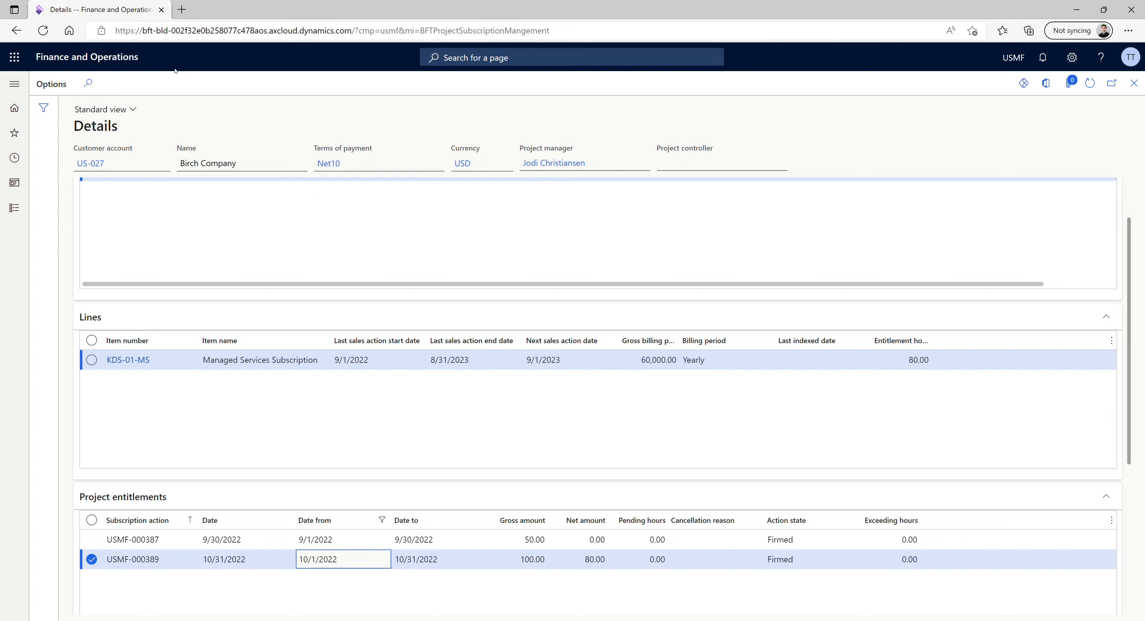
In a second browser tab, search for "hour journal" and open the Hour journals of Project management and accounting
left_click(177, 84)
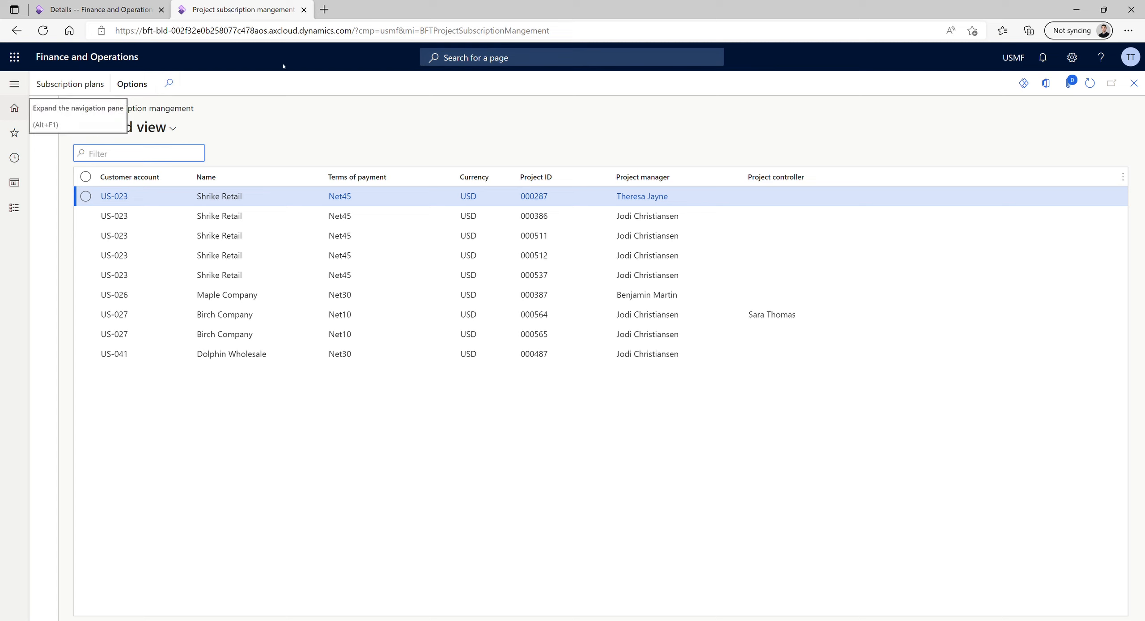
left_click(464, 58)
type("hour journal")
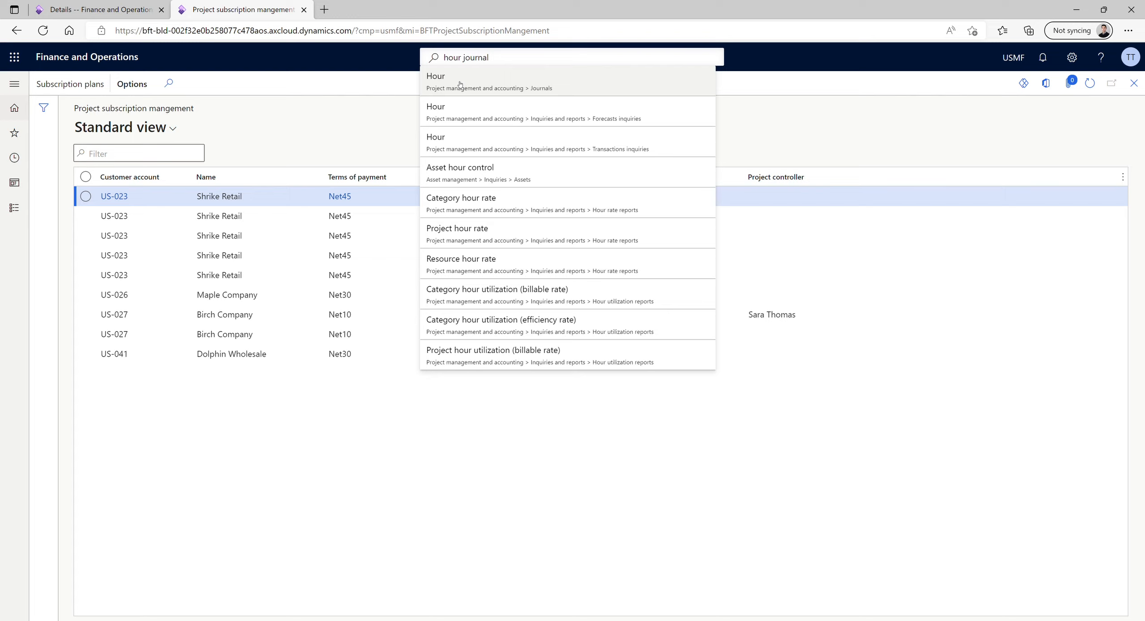
left_click(458, 84)
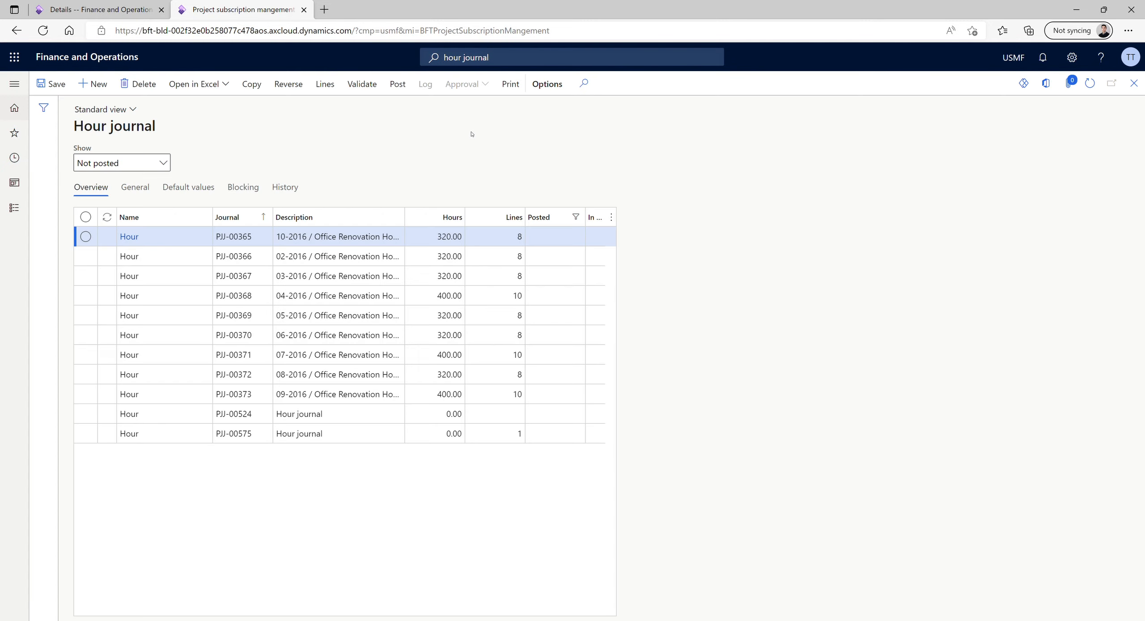
Create a new Hour journal and add an empty line to its journal lines
left_click(103, 79)
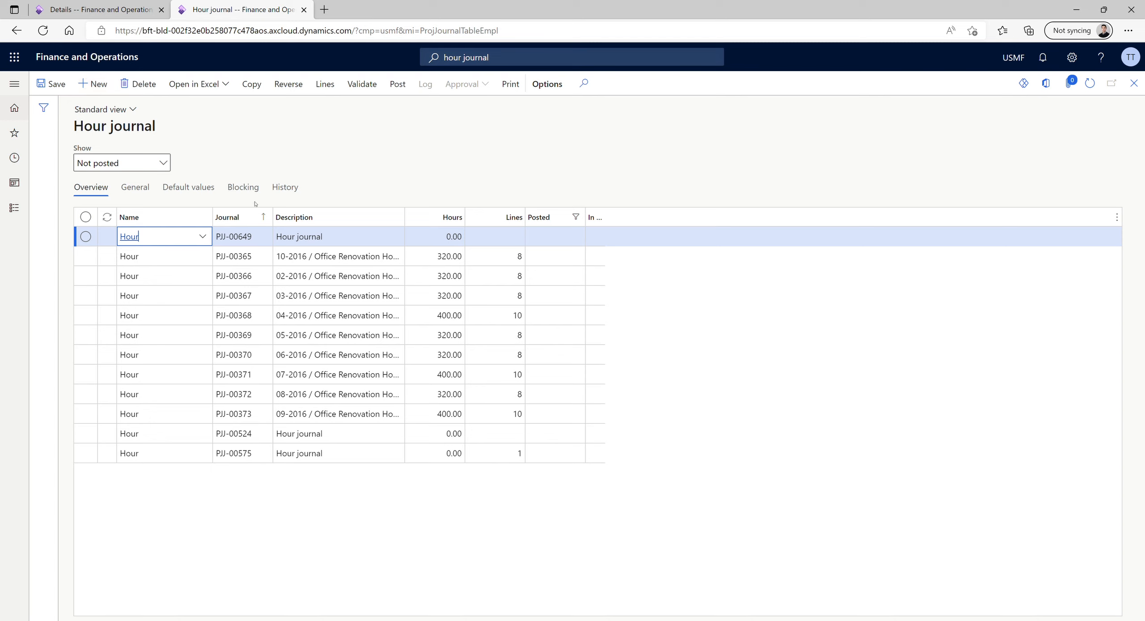
left_click(335, 88)
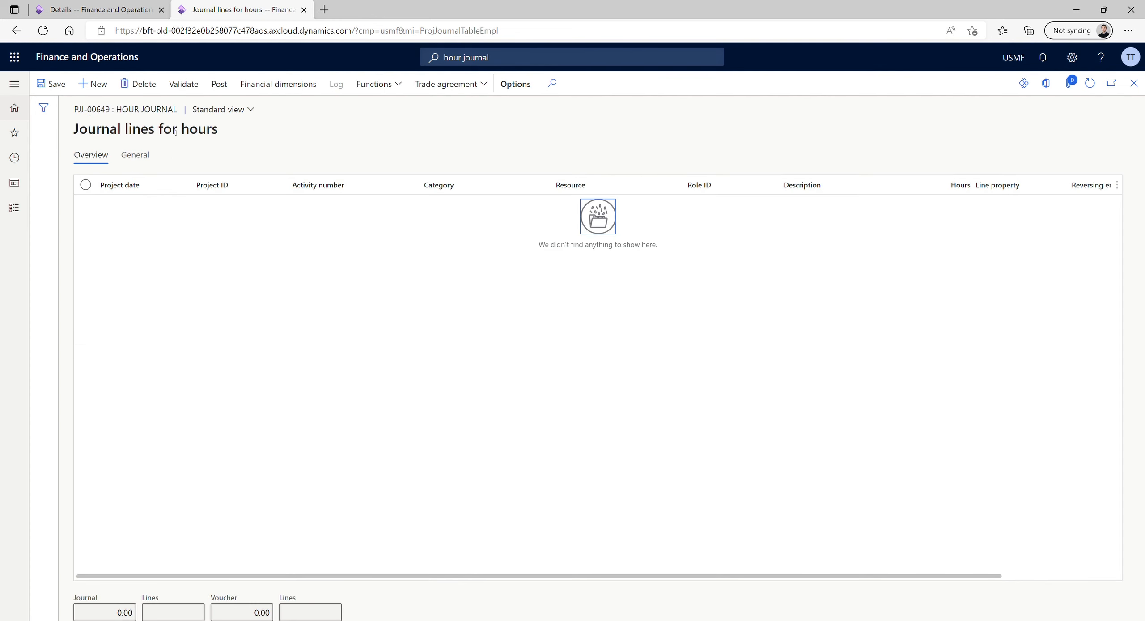
left_click(99, 83)
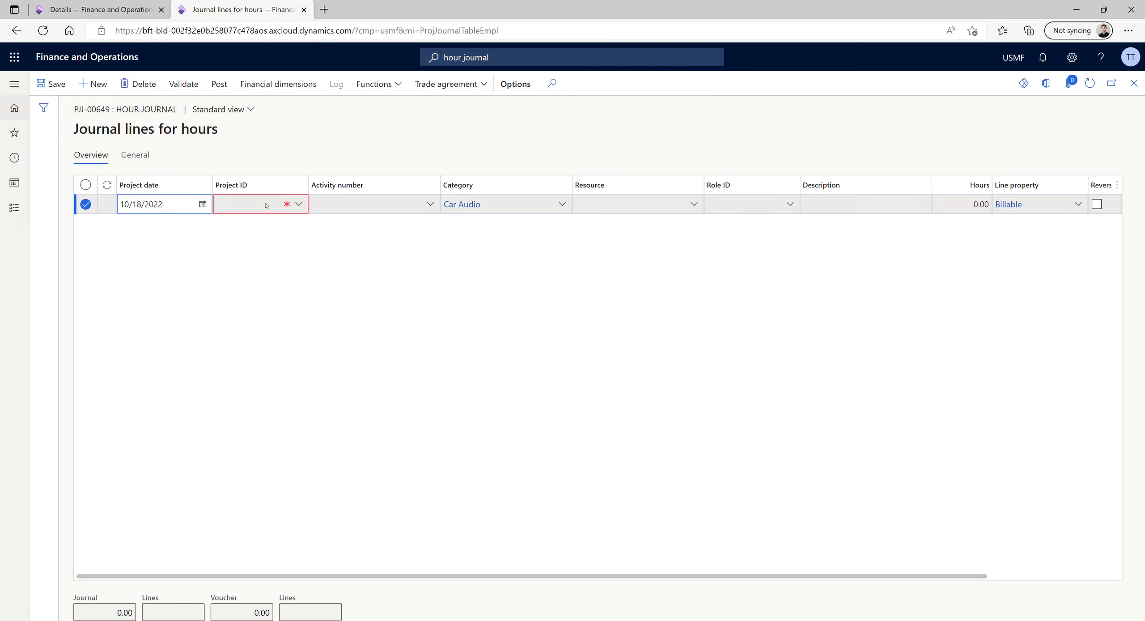
Set the new journal line's project ID to 000565, Managed Services 787987
left_click(284, 205)
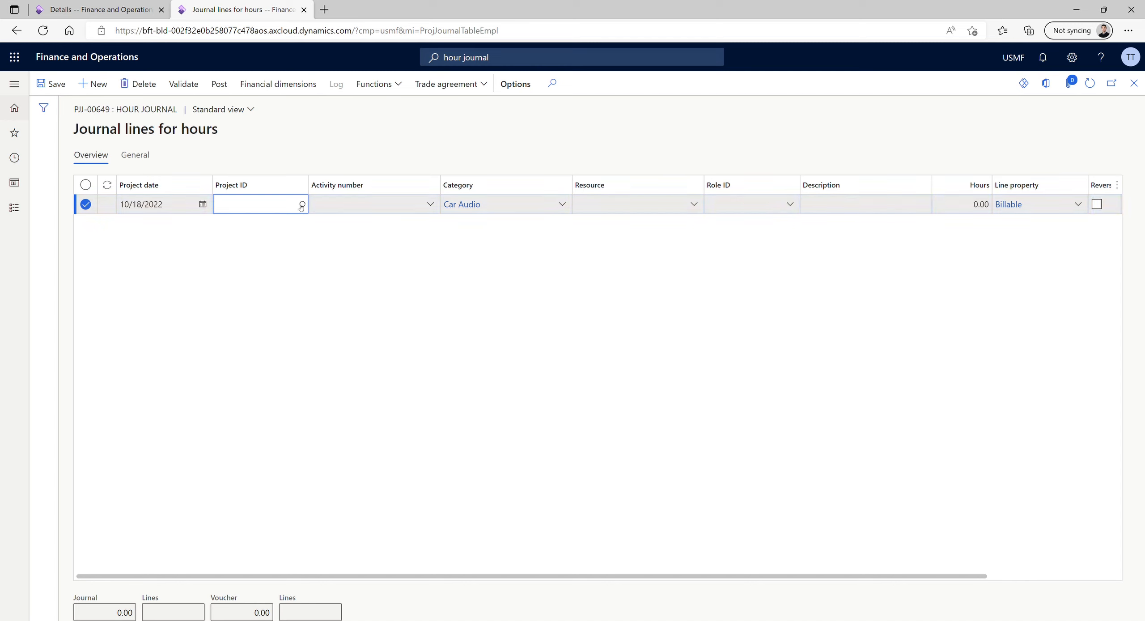
left_click(298, 204)
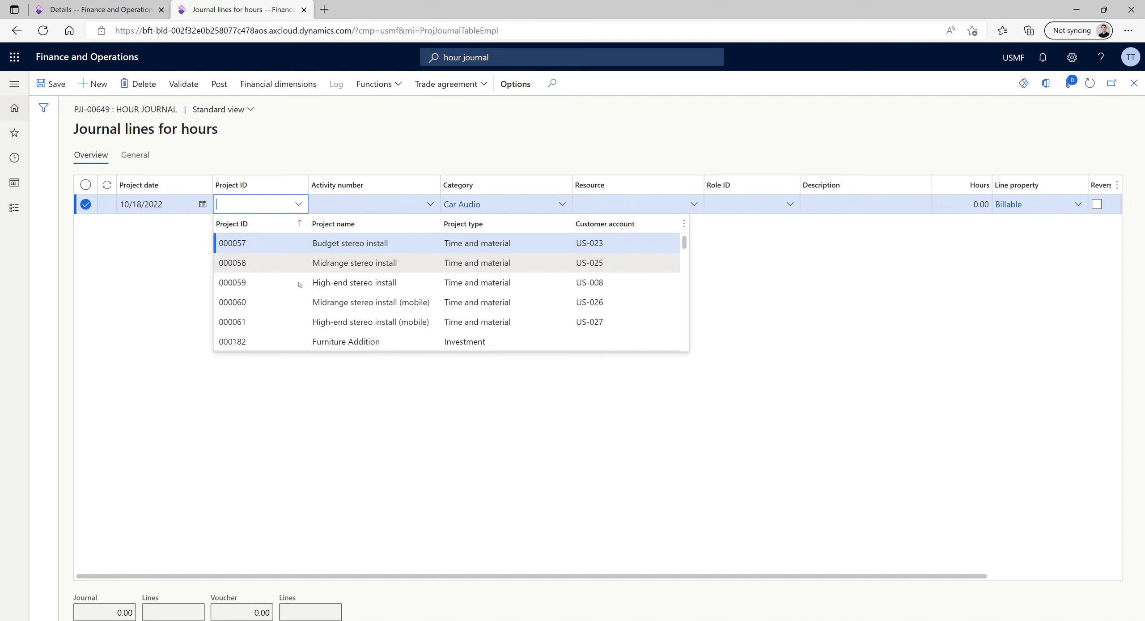
scroll(303, 274, "down", 6)
scroll(298, 290, "down", 5)
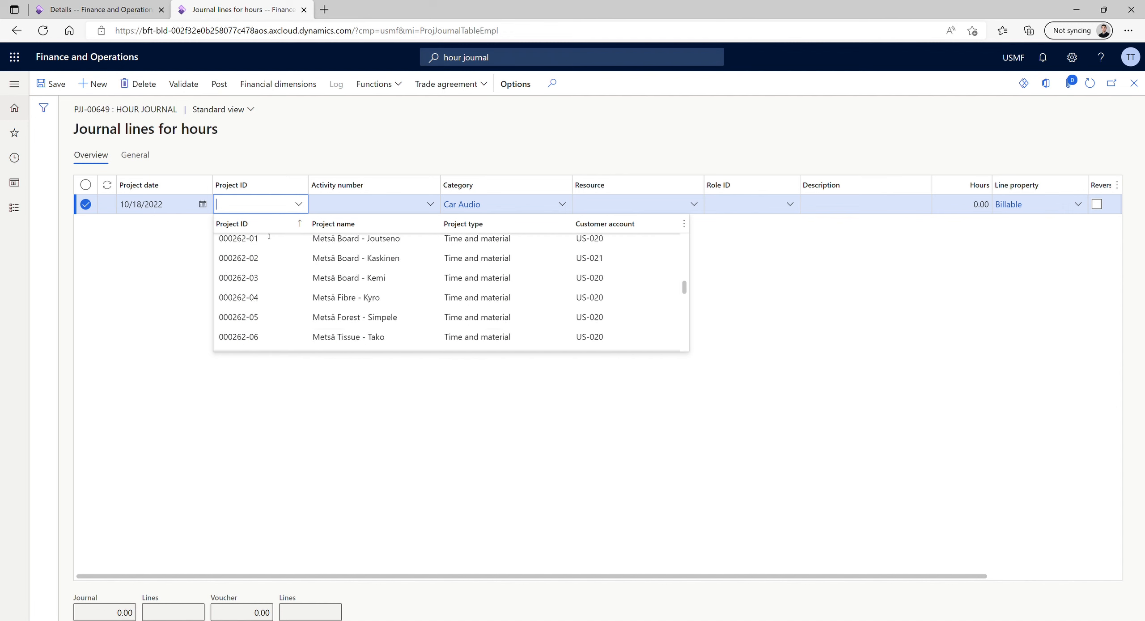
scroll(272, 301, "down", 5)
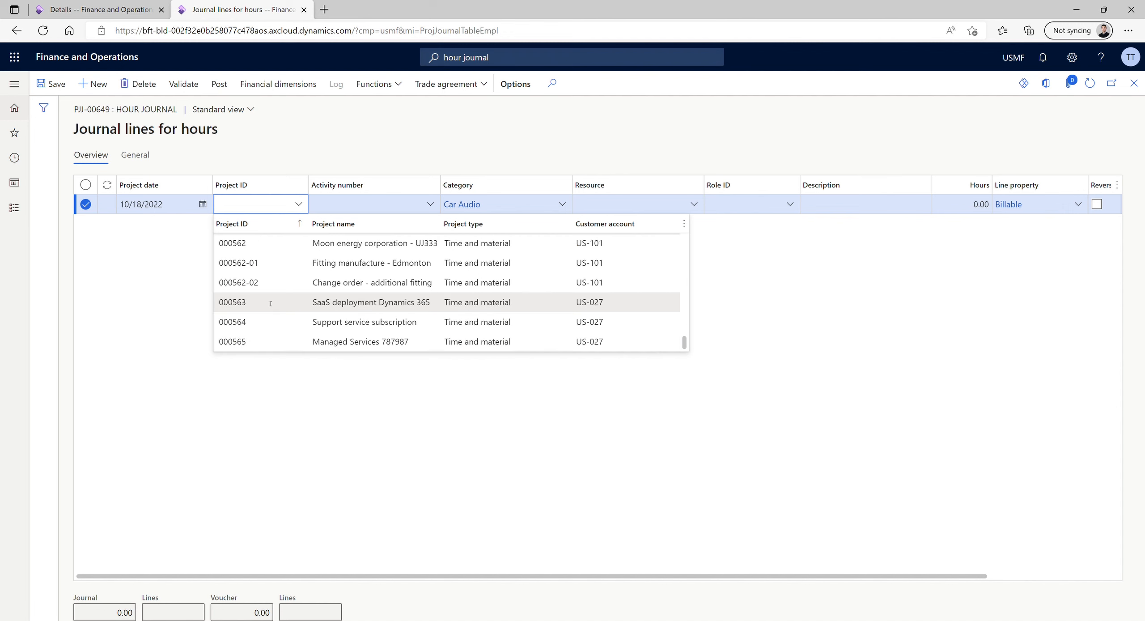
left_click(257, 344)
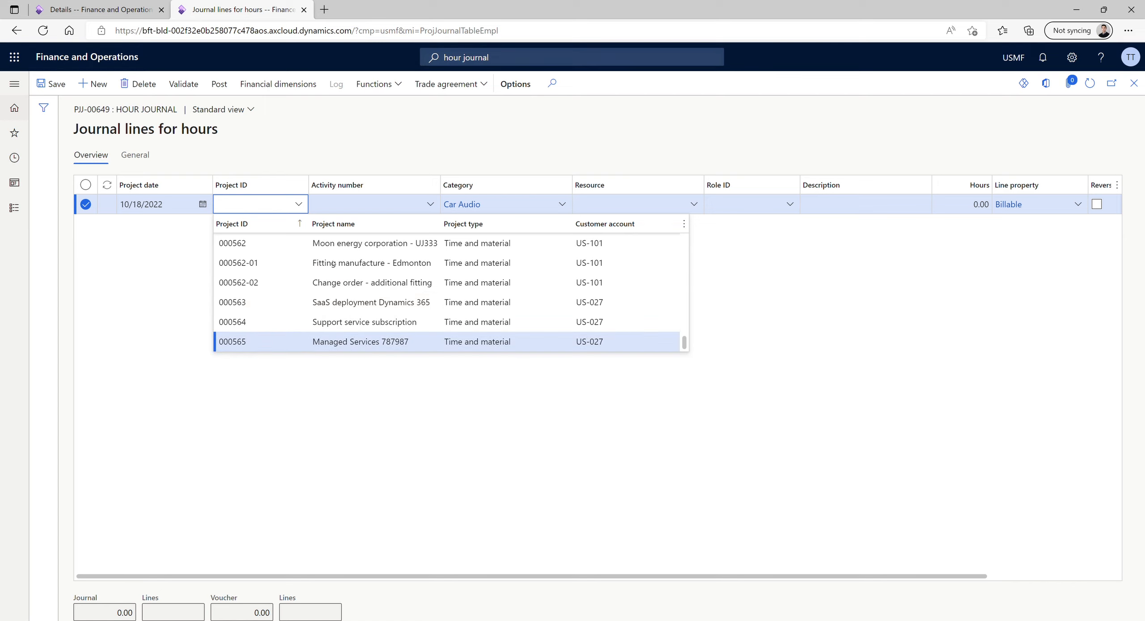
Set the journal line's activity number to 00575 and its resource to Polishing worker 2 (1112)
left_click(435, 203)
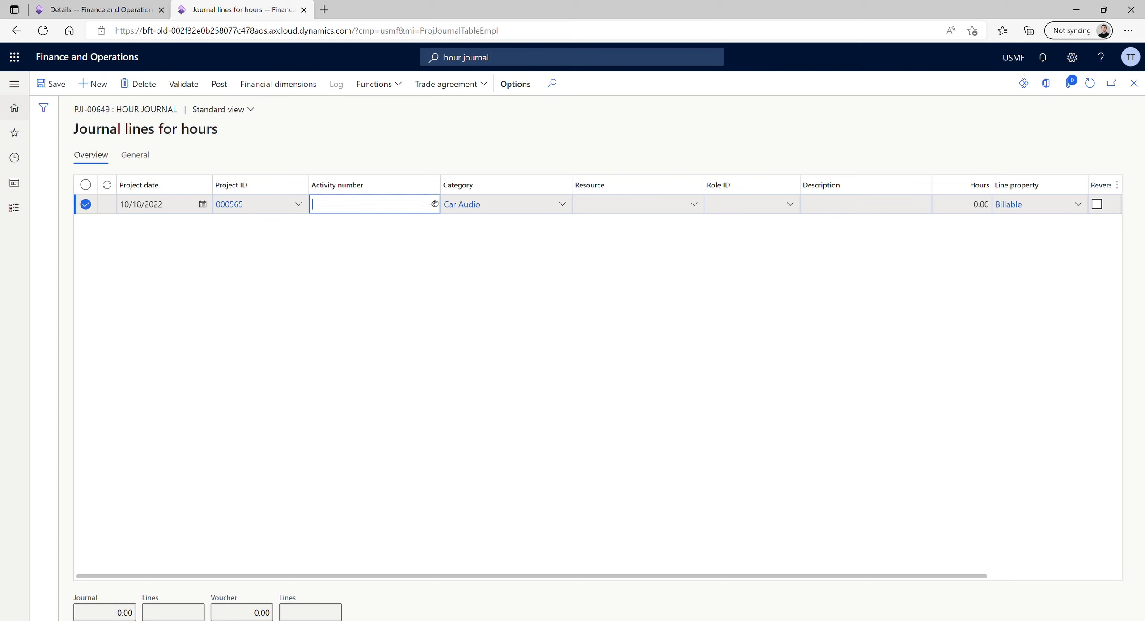
left_click(432, 204)
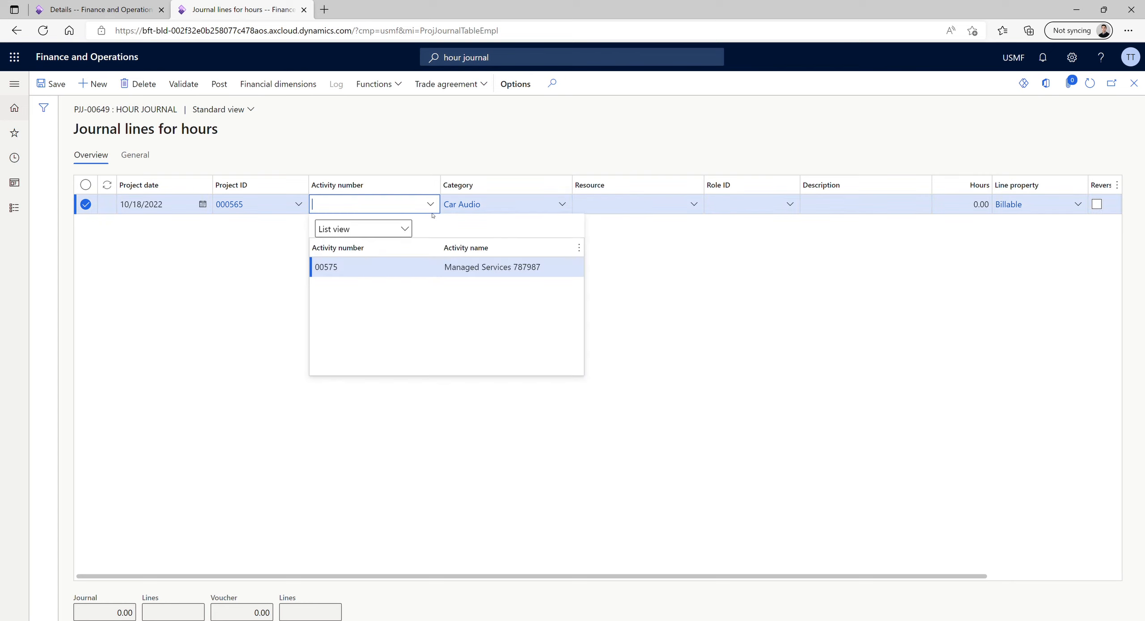
left_click(377, 268)
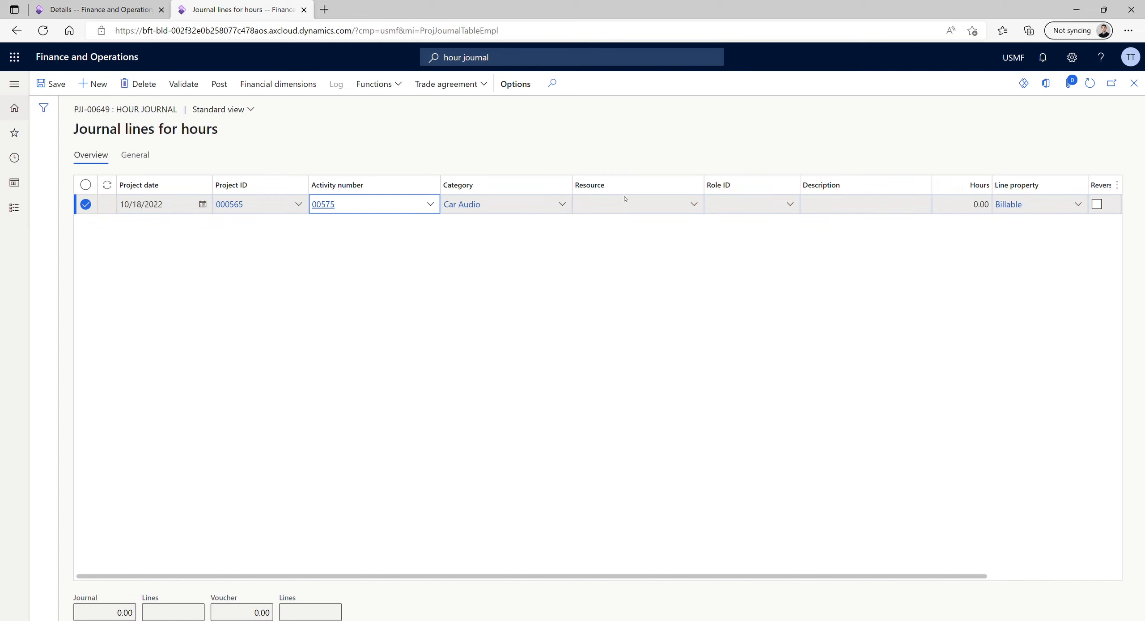
left_click(698, 207)
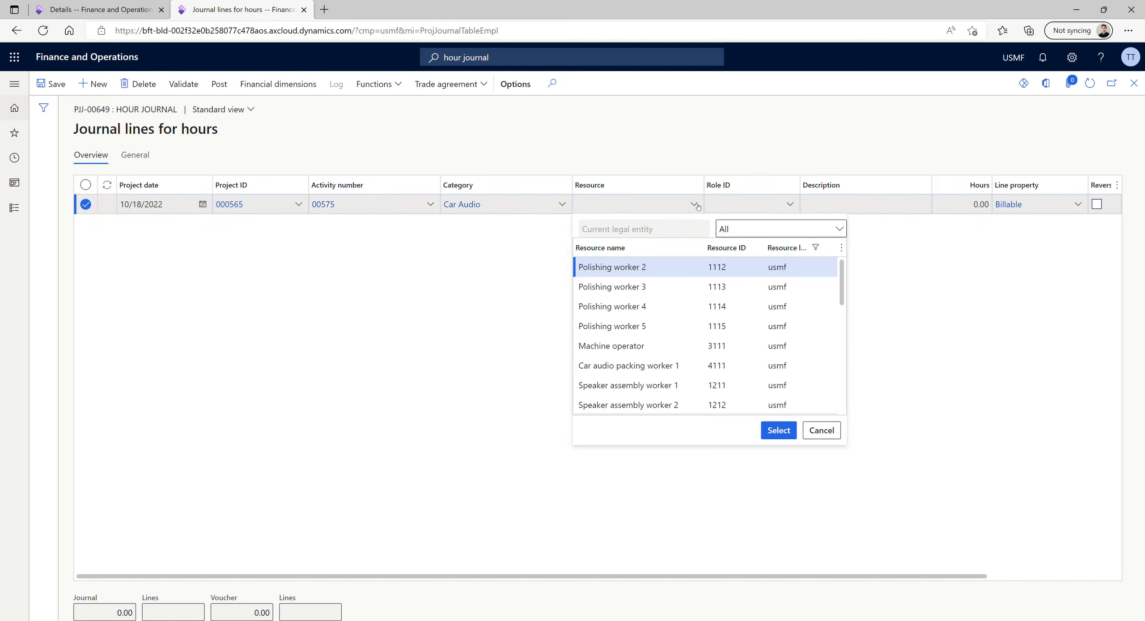
left_click(641, 267)
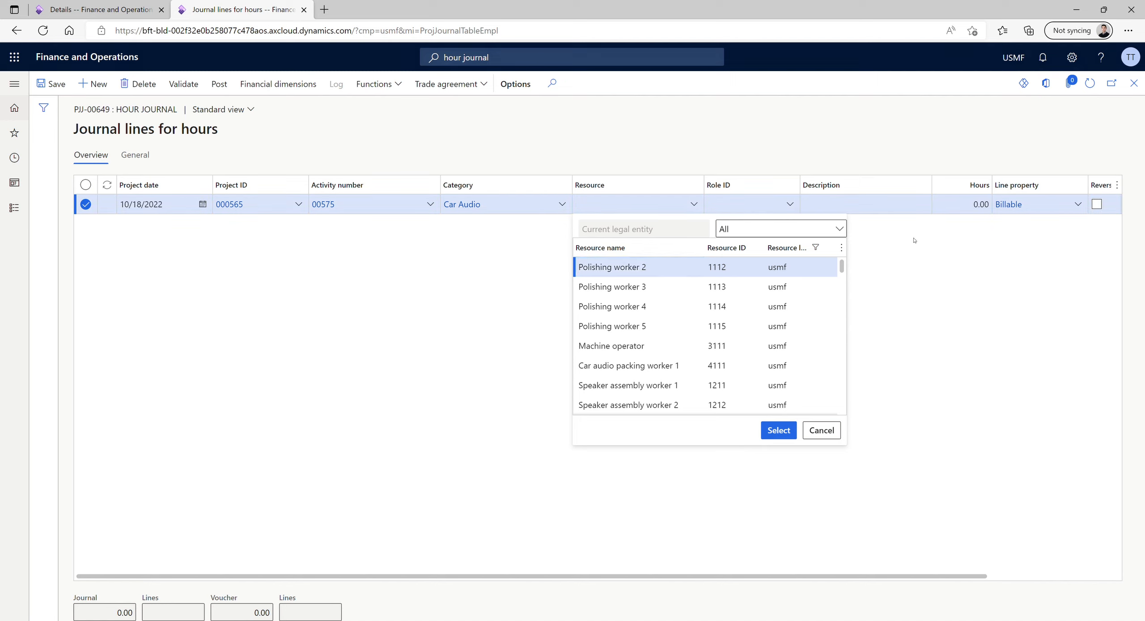
Enter the description "Managed services timesheet" and 20 hours on the journal line
left_click(911, 211)
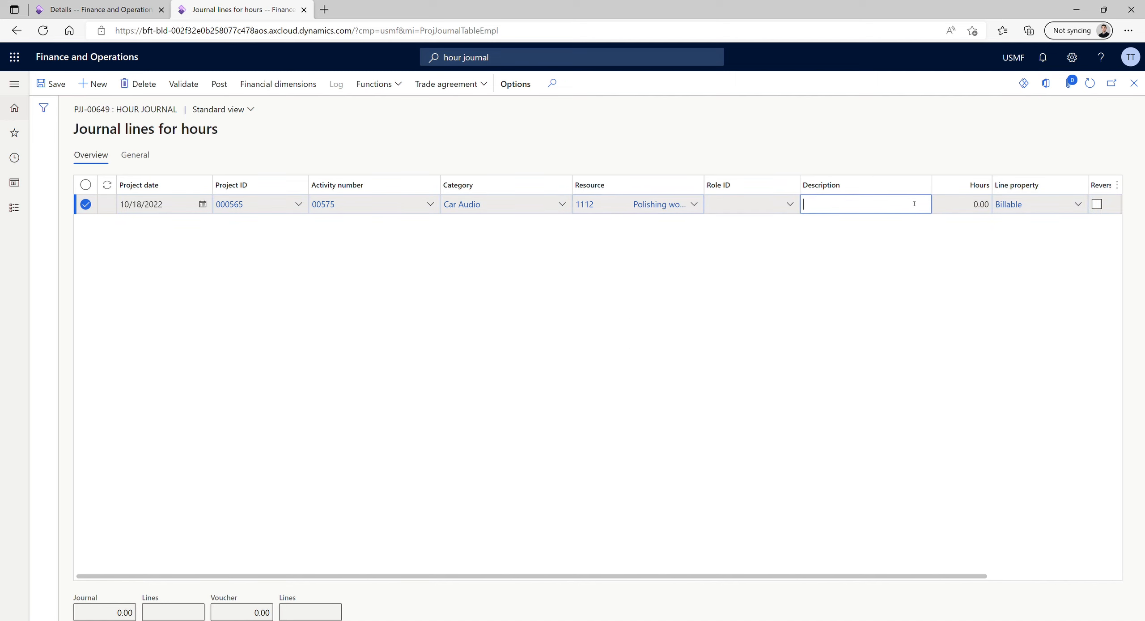
type("Managed services timeh")
key("BackSpace")
type("sheet")
key("Tab")
type("20")
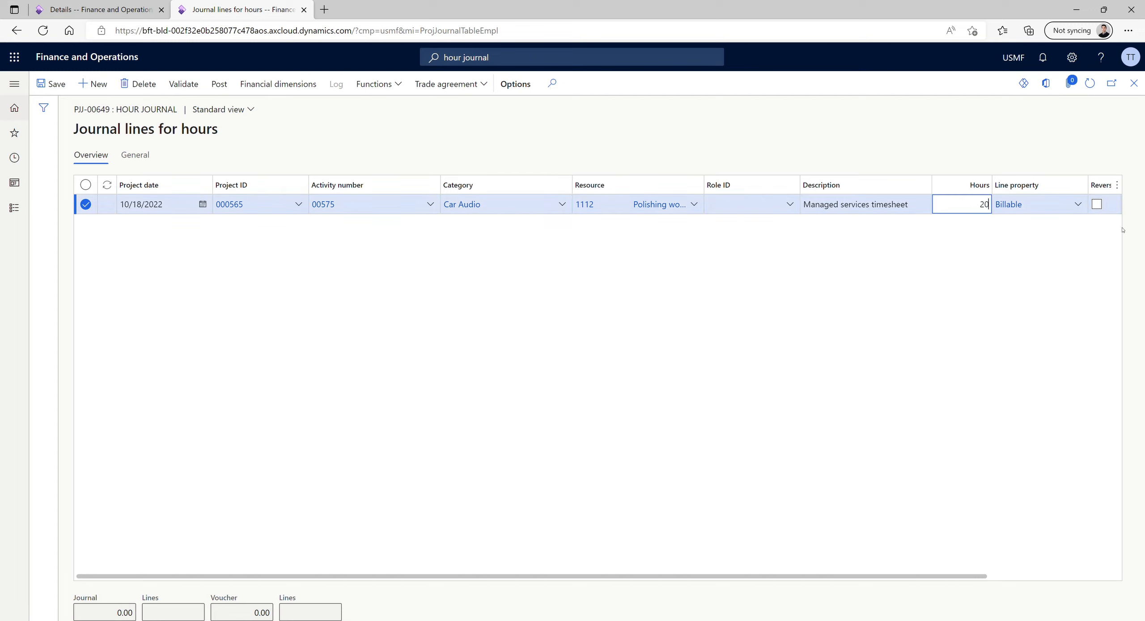
key("Tab")
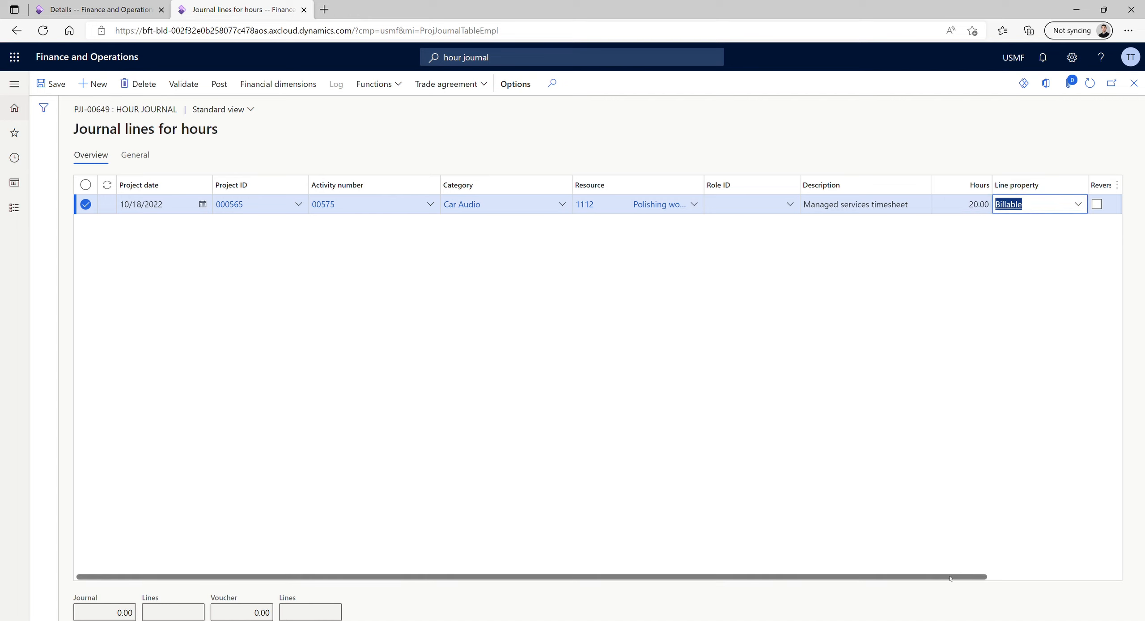
Post the hour journal without transferring posting errors, and open project 000565 from its line
left_click_drag(980, 575, 1050, 572)
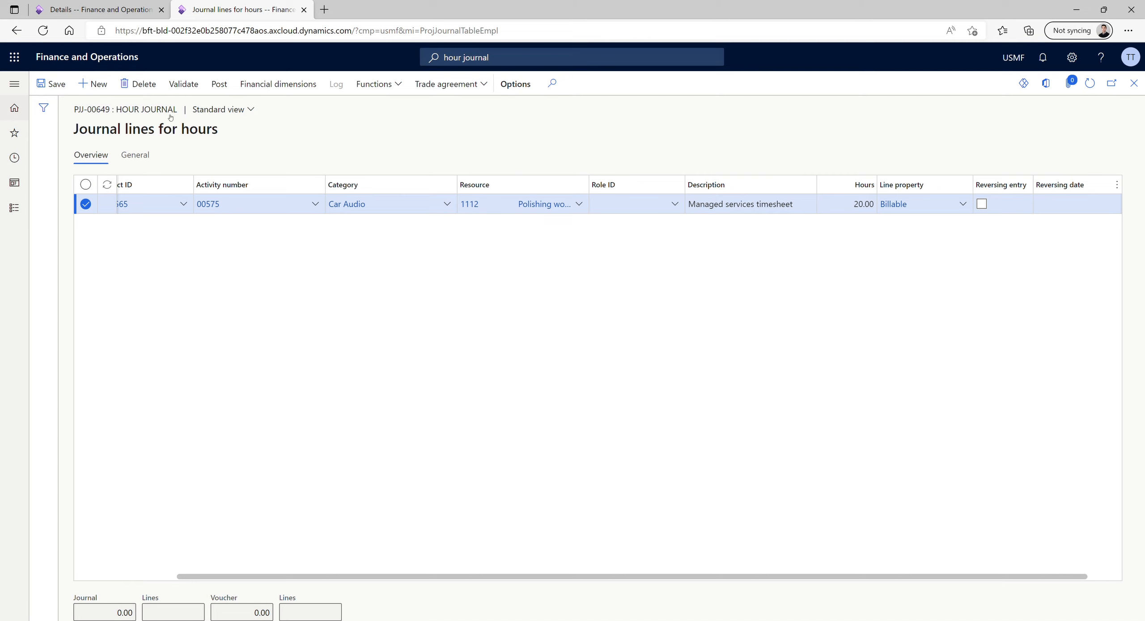
left_click(216, 88)
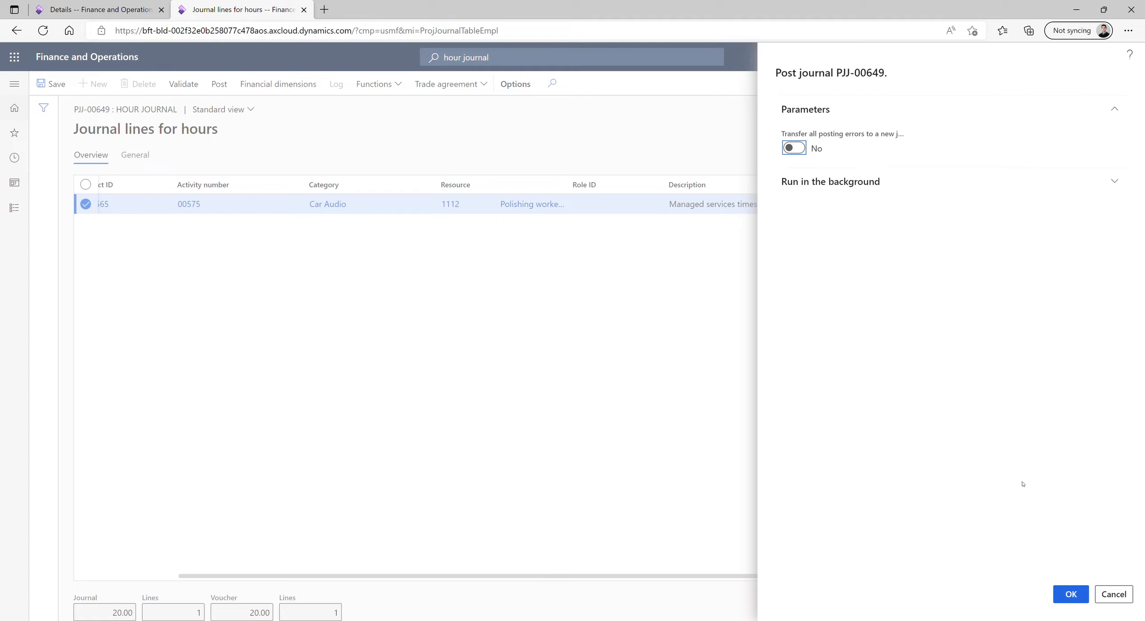
left_click(1060, 589)
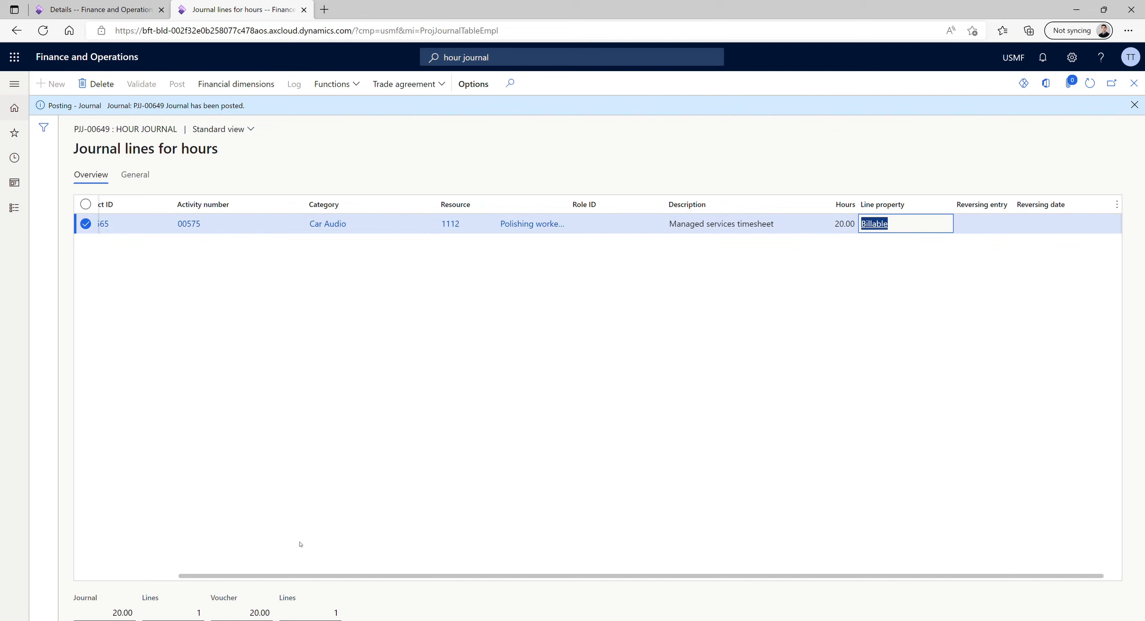
left_click_drag(307, 575, 224, 575)
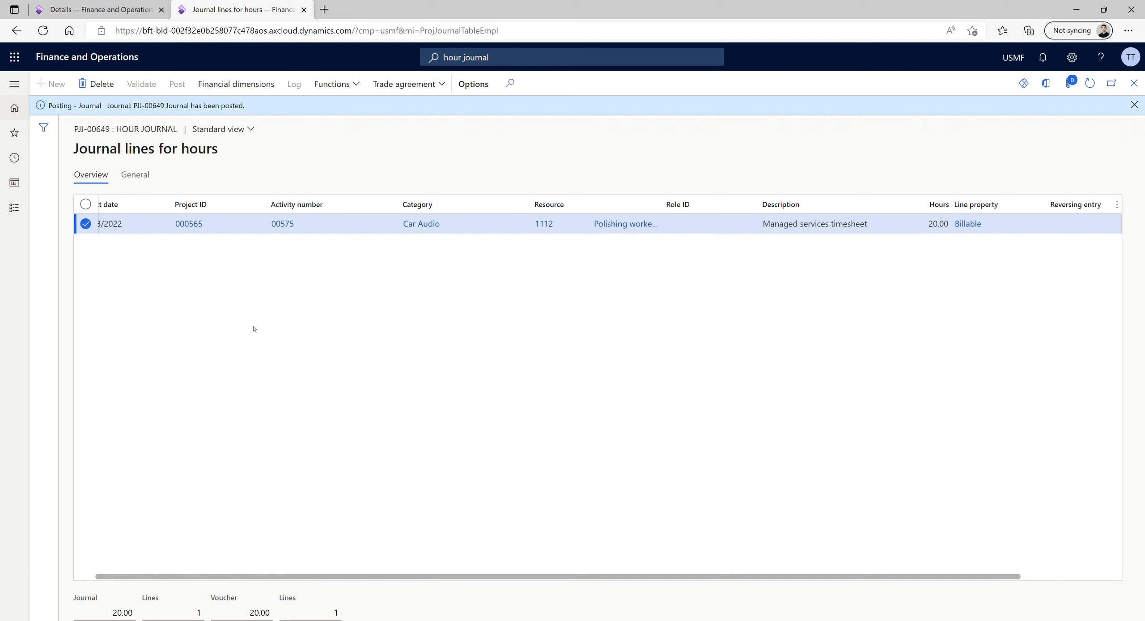
left_click(187, 223)
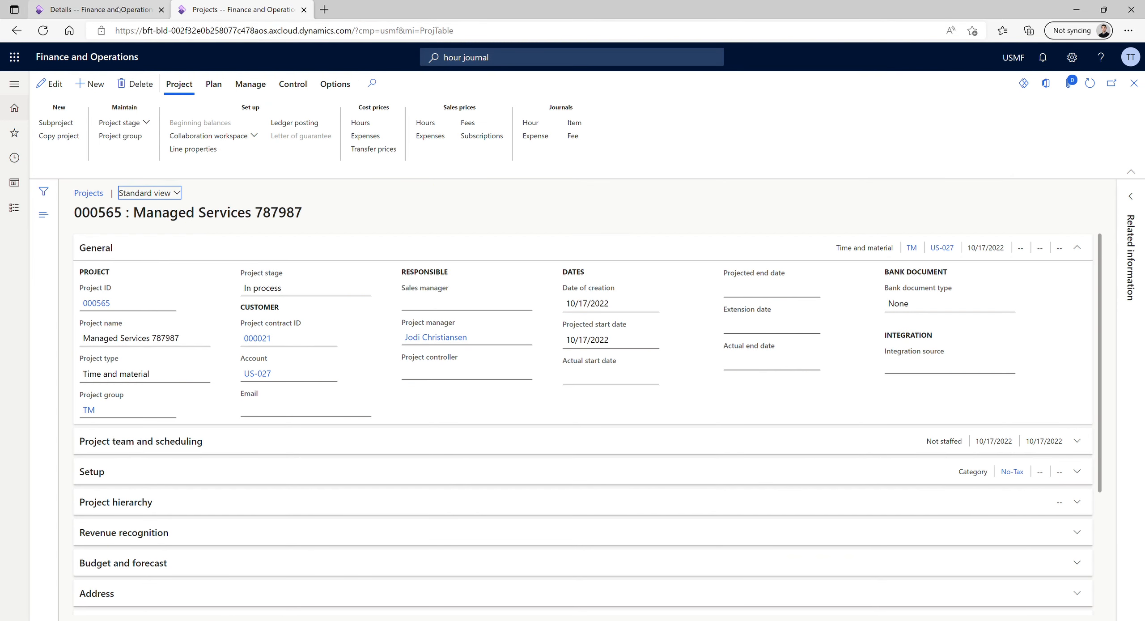
Switch to the subscription details tab, reload it, reopen Birch Company project 000565's subscription plans and examine the project entitlements
left_click(119, 9)
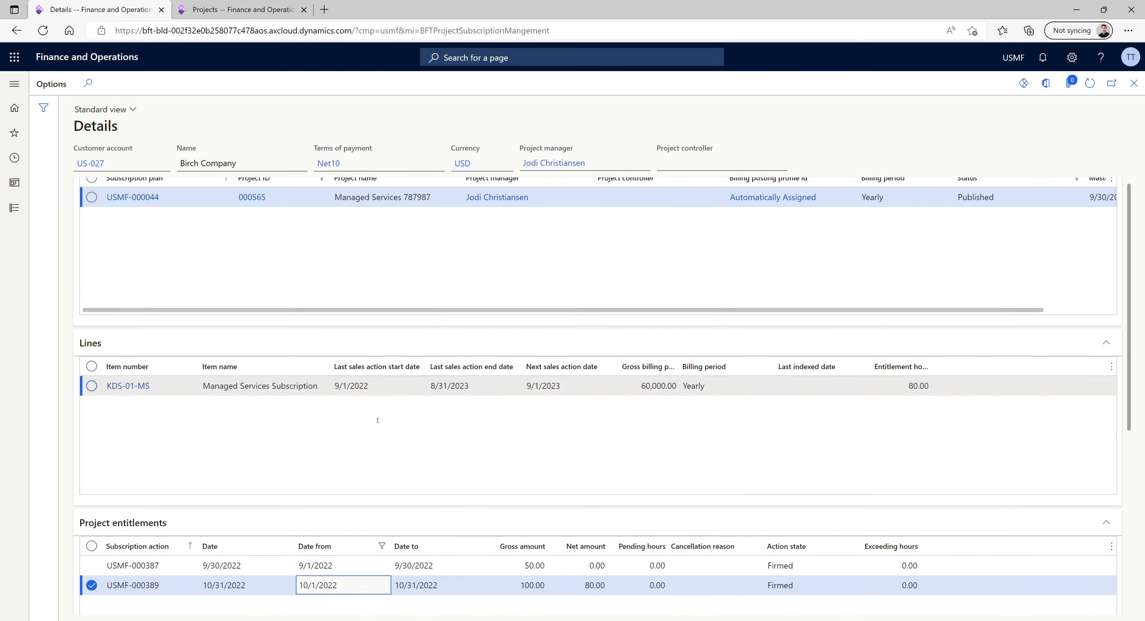
scroll(378, 420, "down", 3)
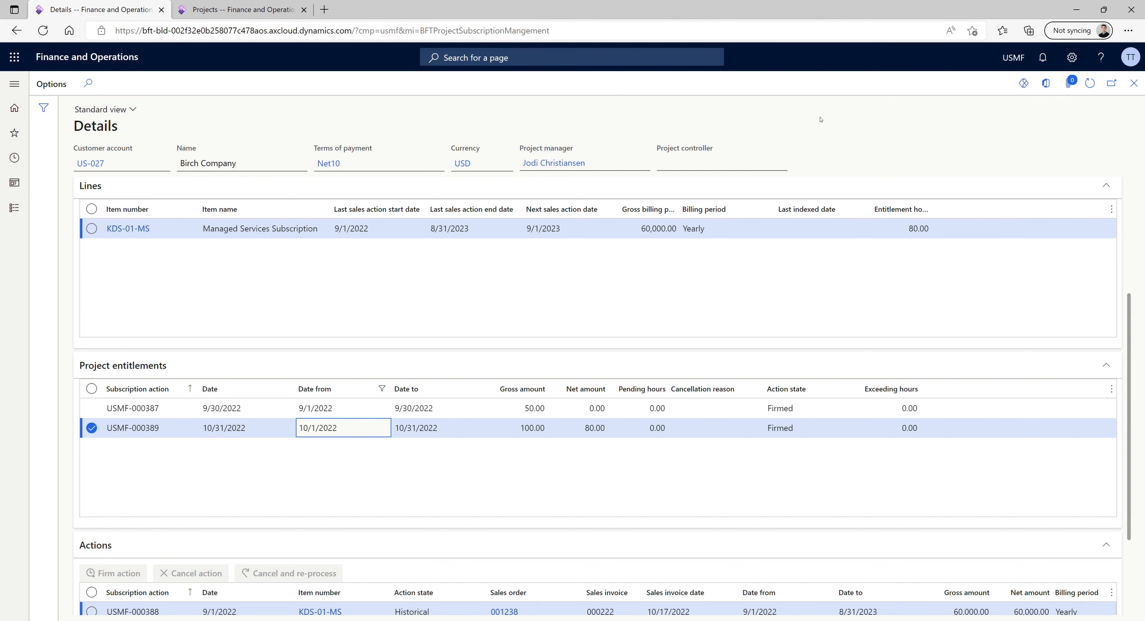
left_click(204, 31)
key("Return")
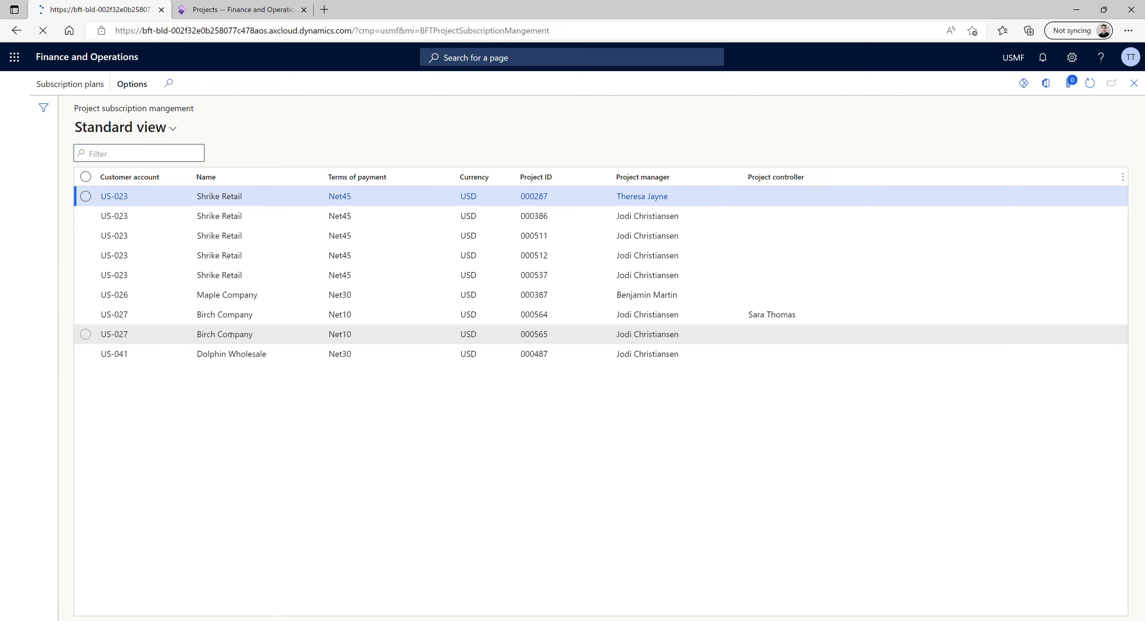
left_click(72, 83)
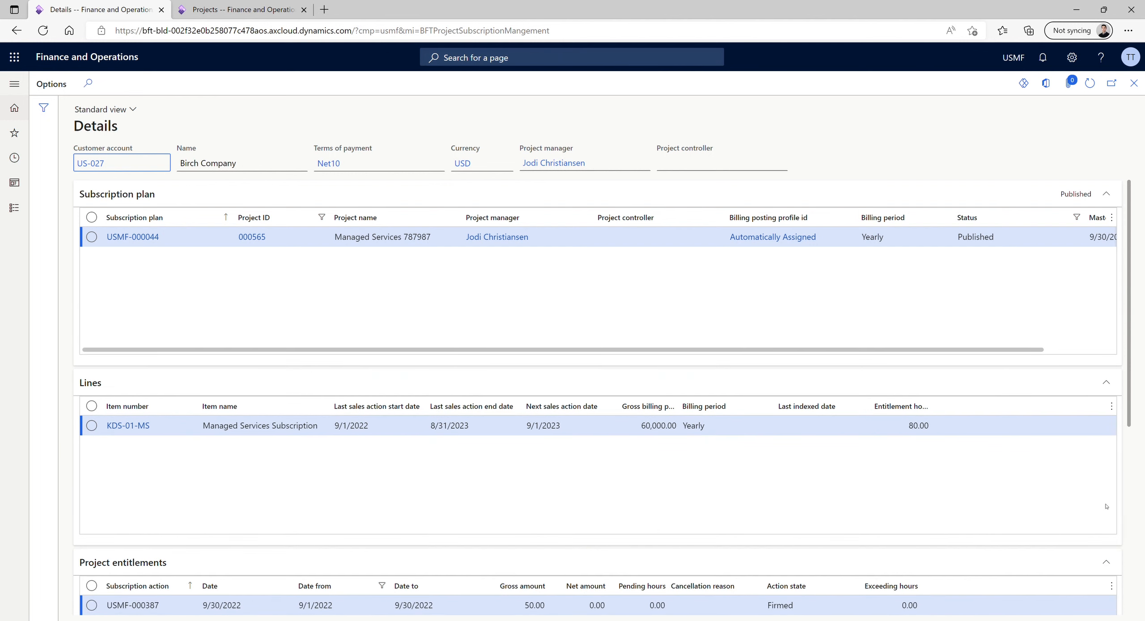
scroll(1025, 497, "down", 3)
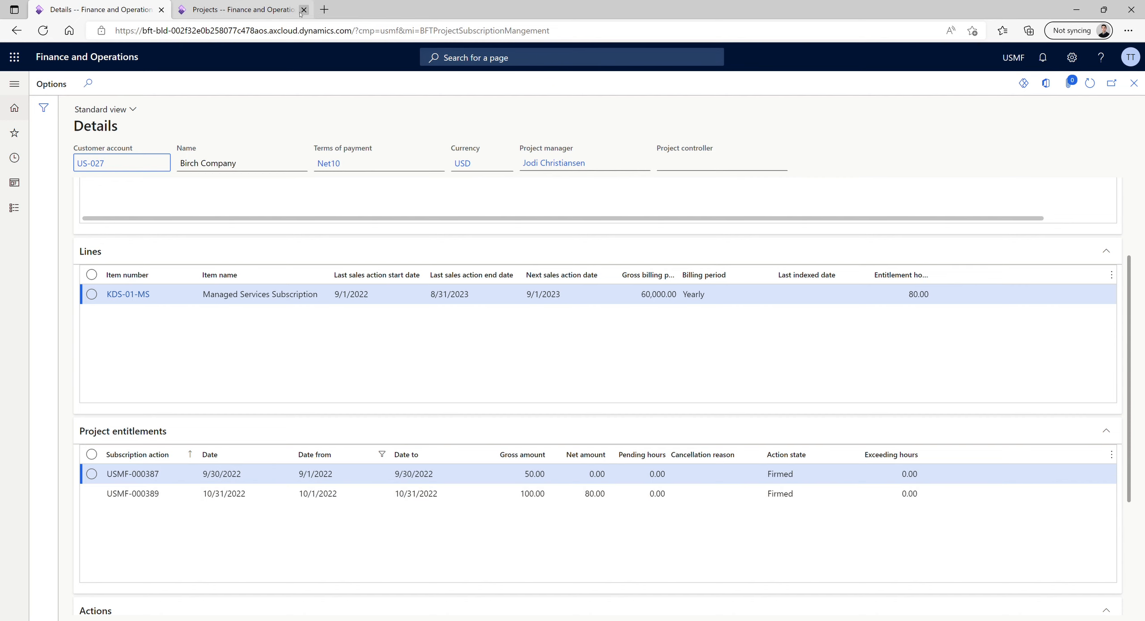
In the project's browser tab, check the pending transactions of project 000565 and return to the project
left_click(269, 10)
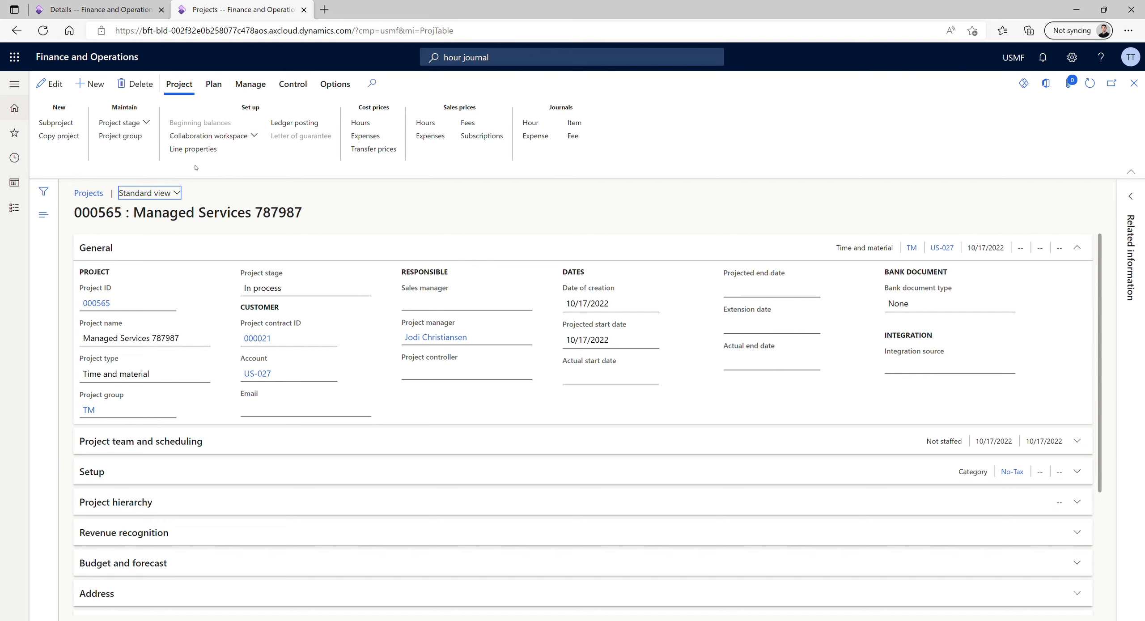
left_click(215, 89)
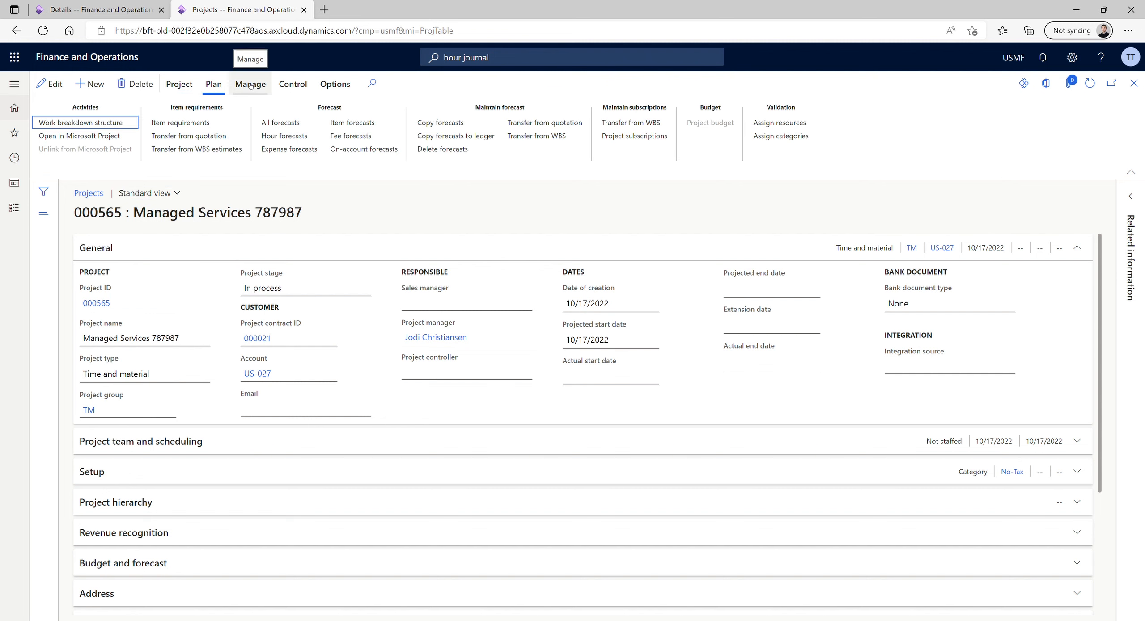
left_click(250, 85)
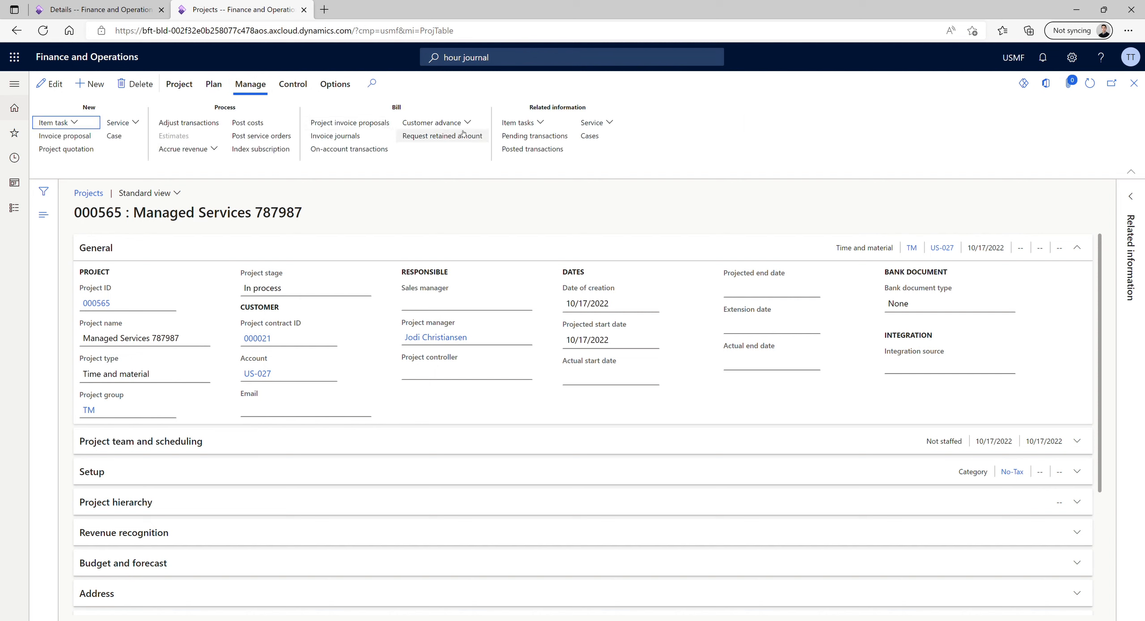
left_click(542, 135)
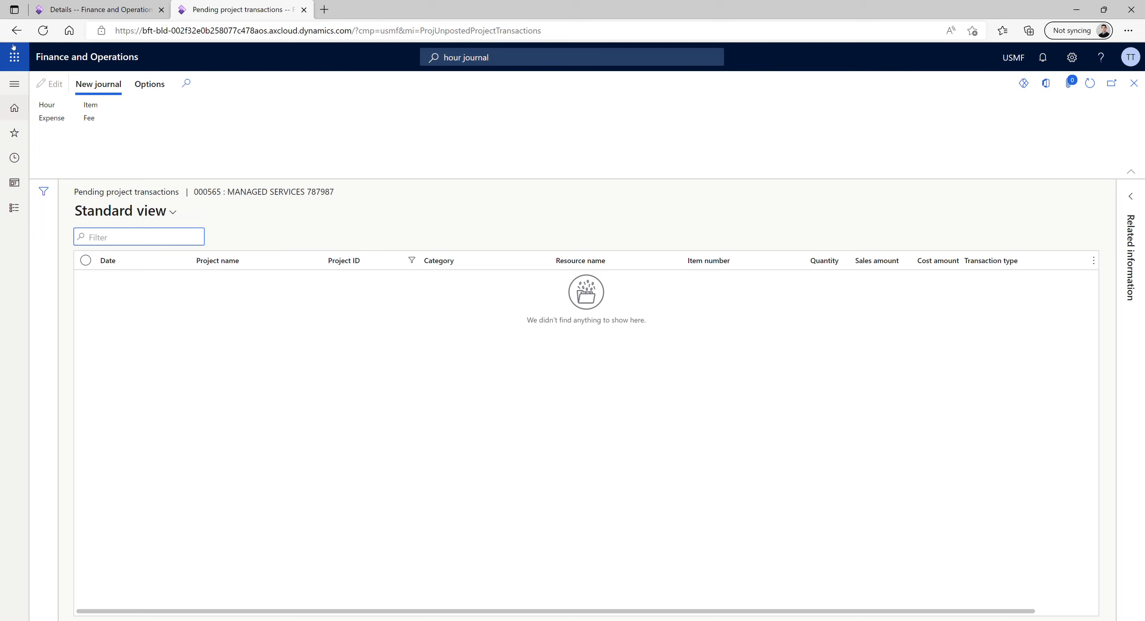
left_click(16, 31)
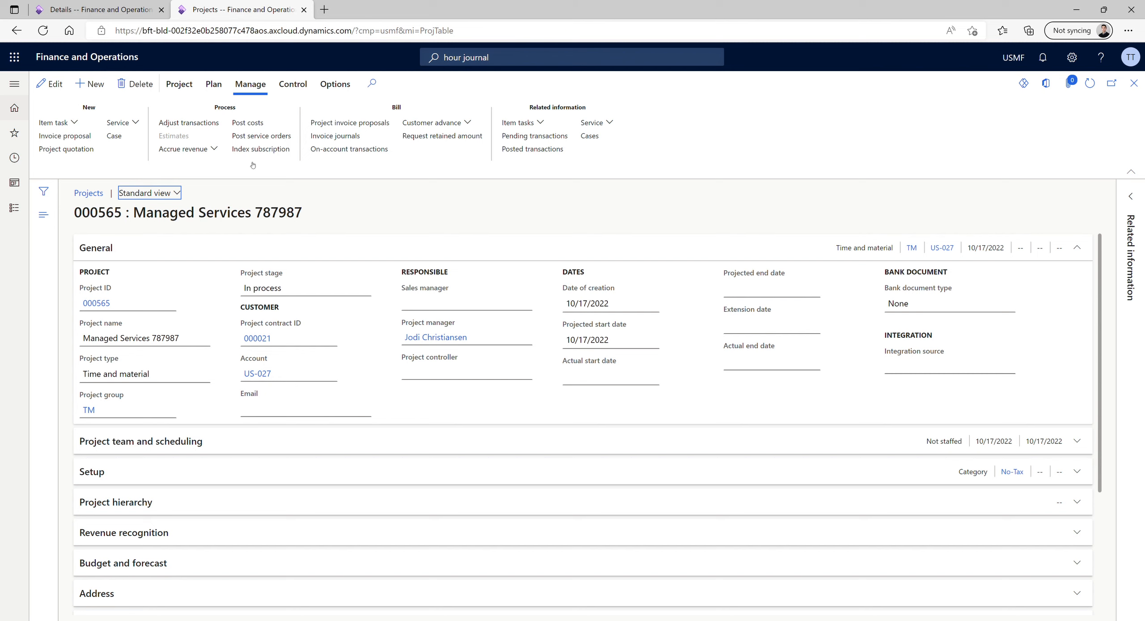
Create an invoice proposal for project 000565 that includes the 10/18/2022 "Managed services timesheet" hour transaction
left_click(70, 136)
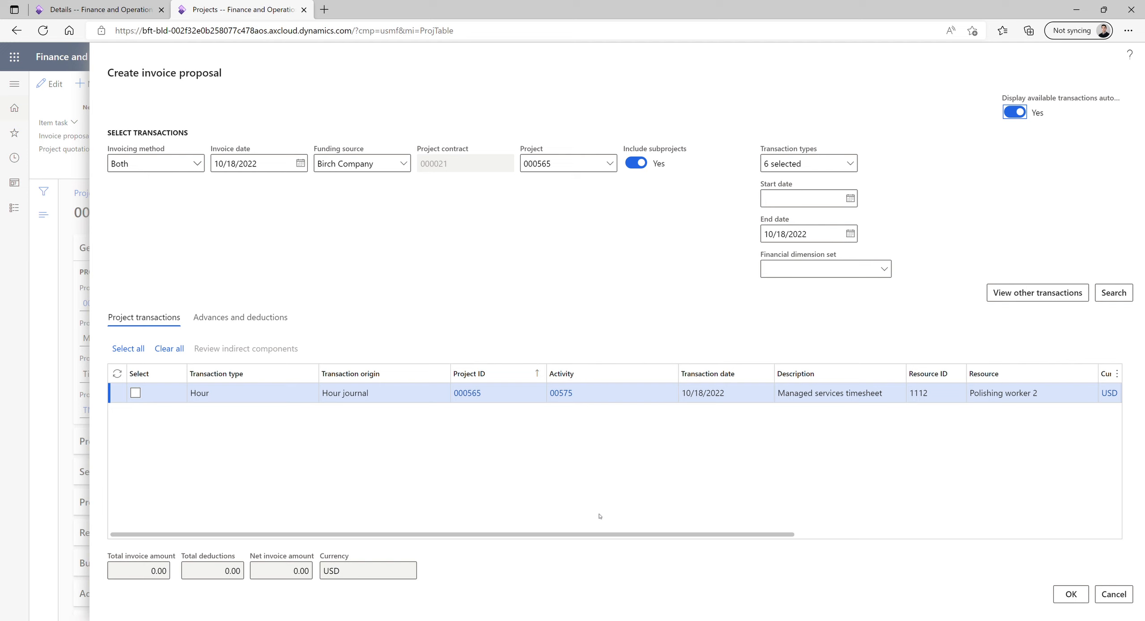
scroll(648, 518, "right", 5)
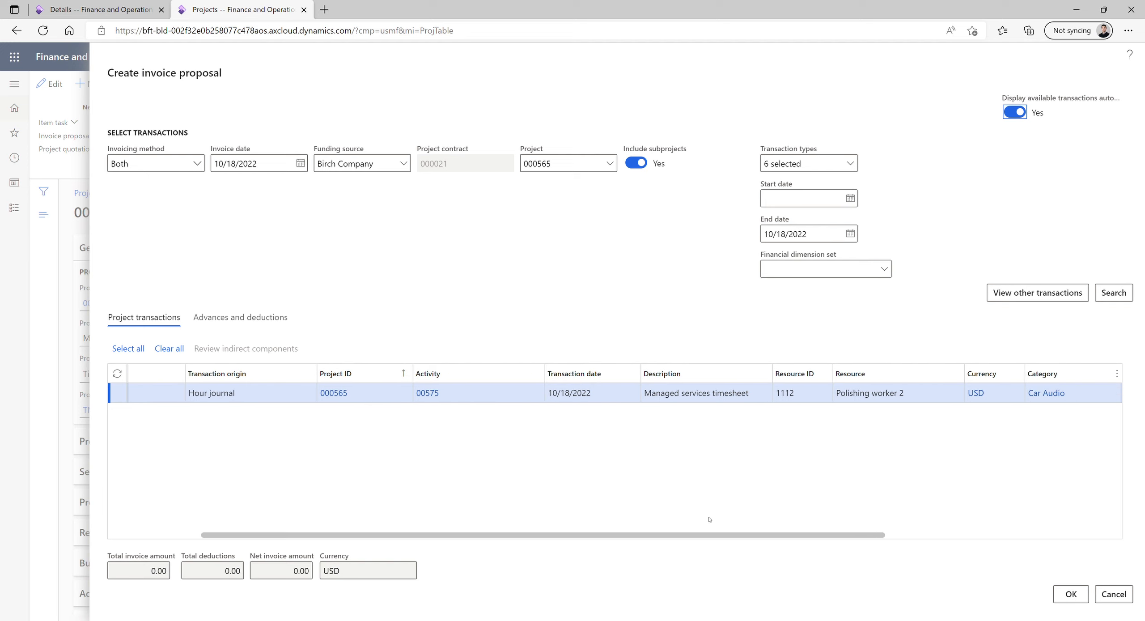
scroll(709, 519, "right", 4)
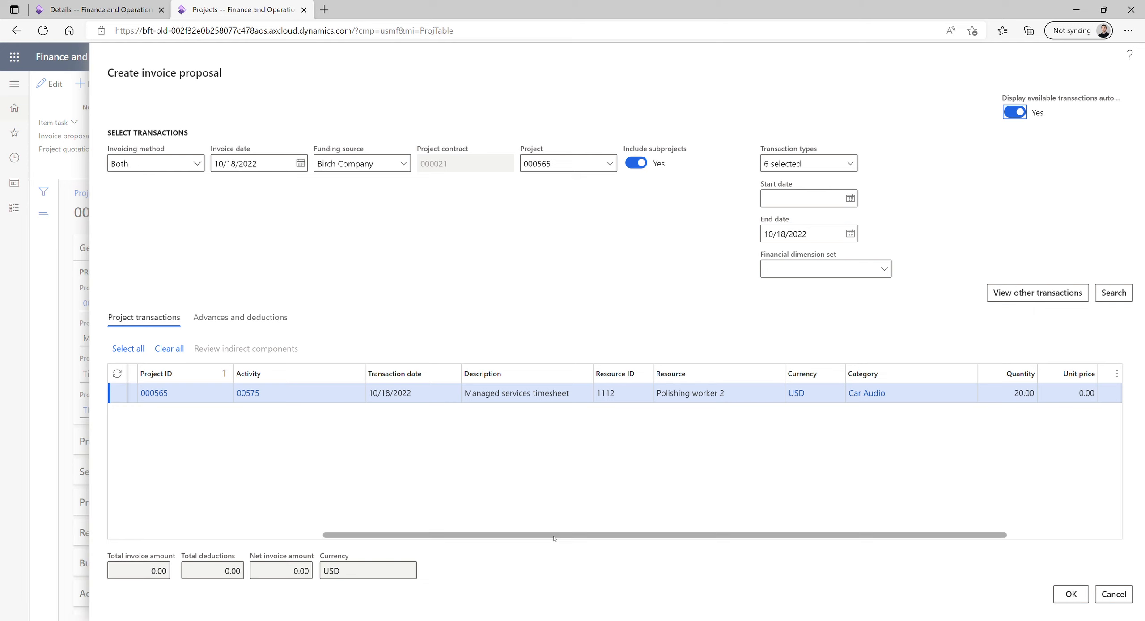
left_click_drag(546, 537, 140, 411)
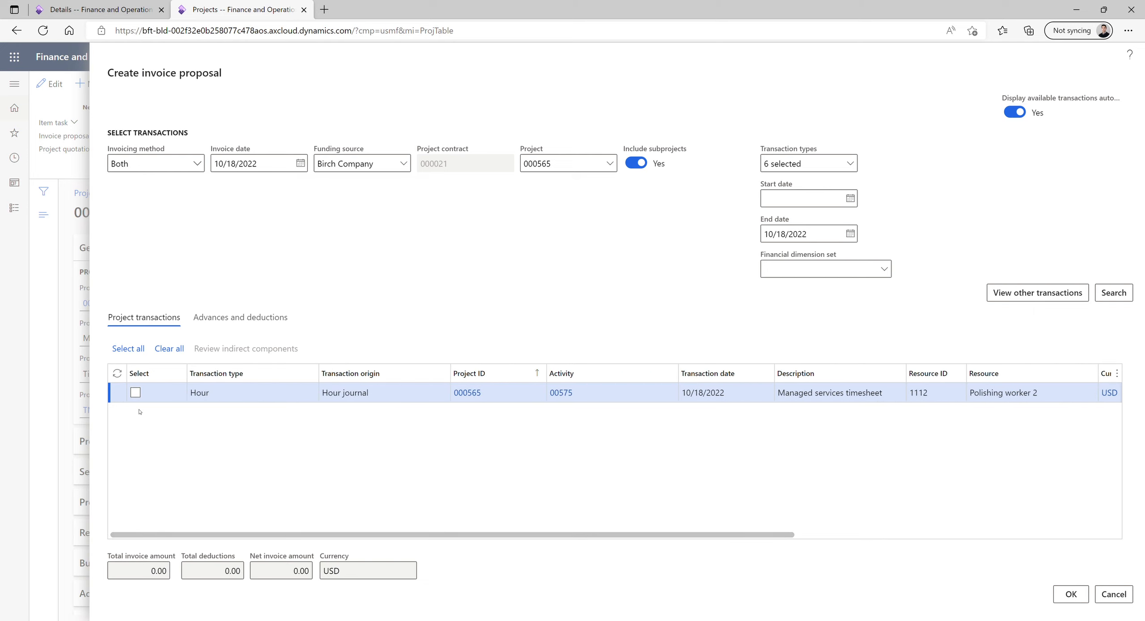
left_click(133, 393)
left_click(1069, 594)
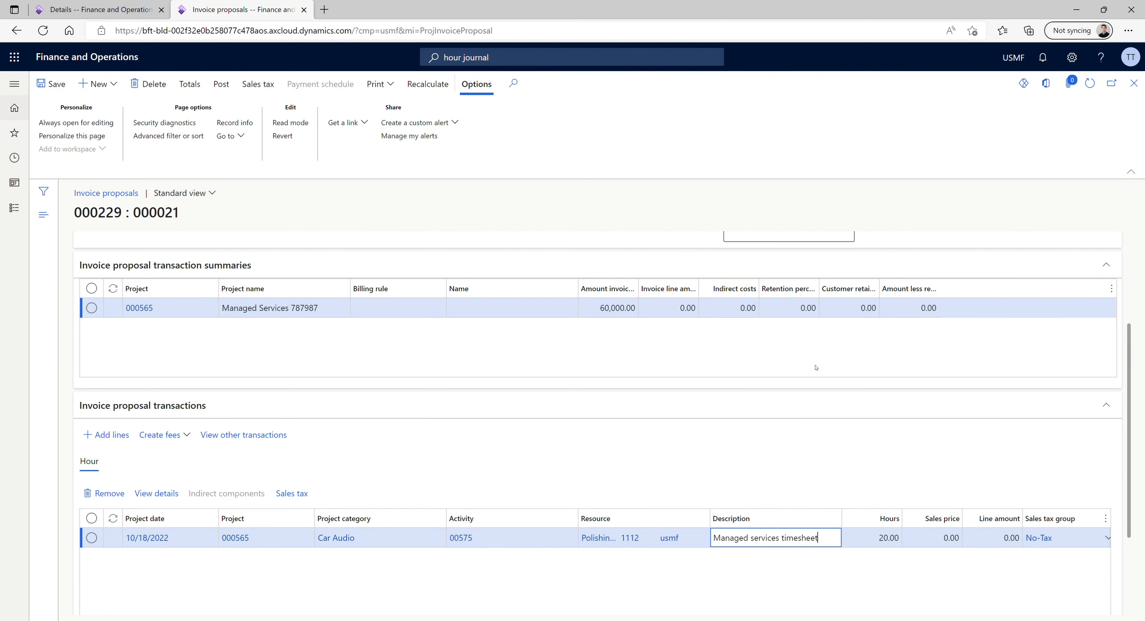
Return to Birch Company's subscription details and refresh them to check the entitlement hours
left_click(101, 9)
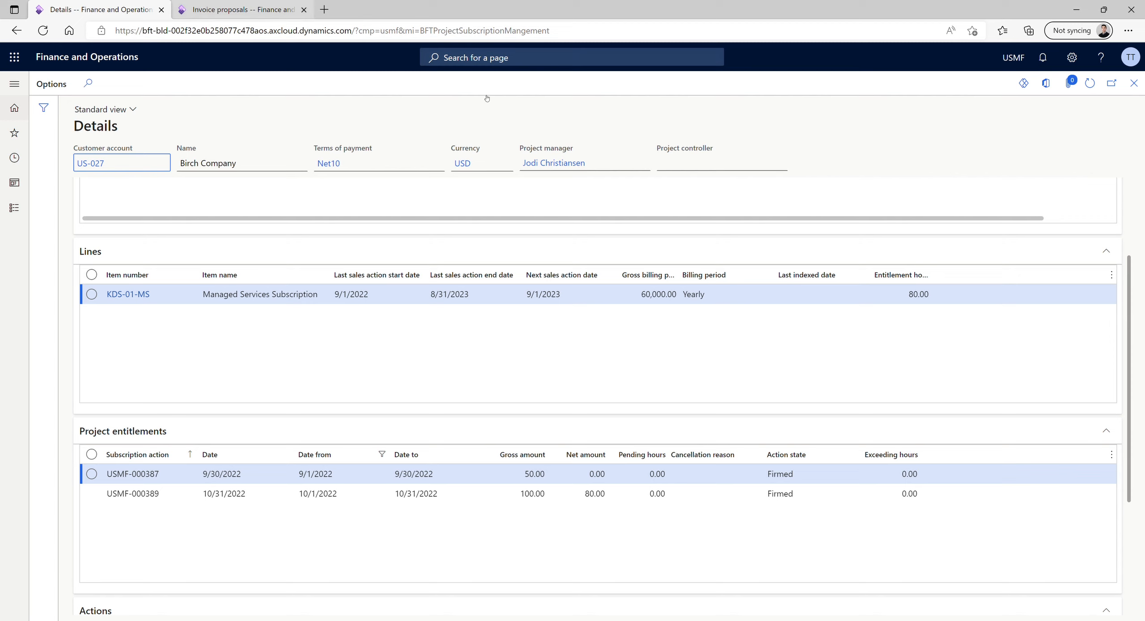
left_click(1089, 84)
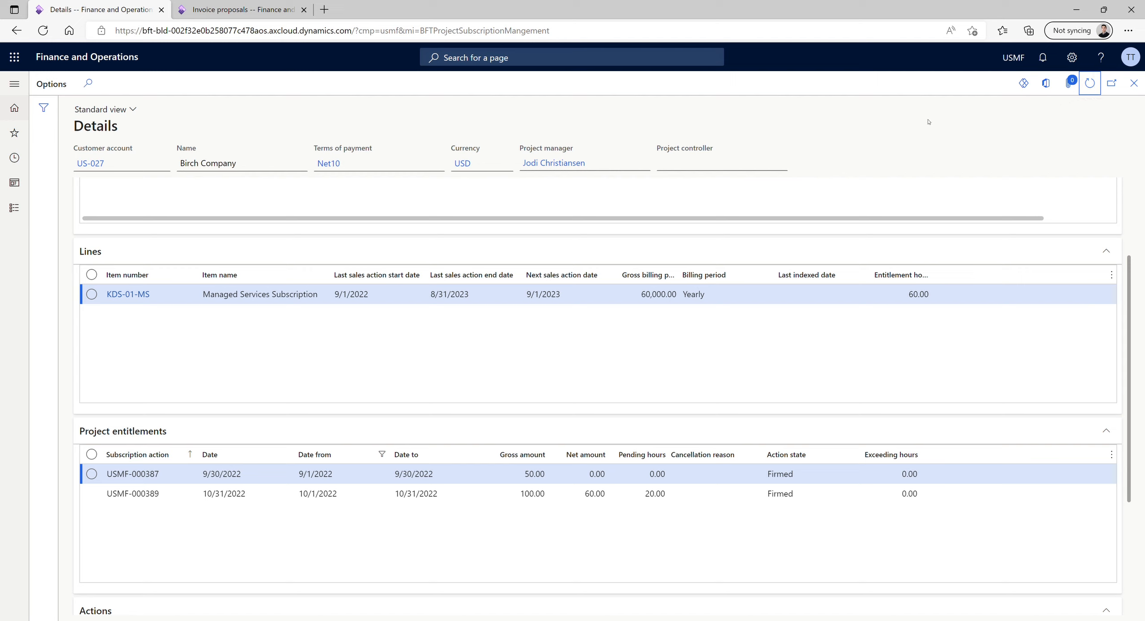
Review the invoice proposal's header and hour transaction, and compare them with the pending hours of the entitlement starting 10/1/2022
left_click(225, 12)
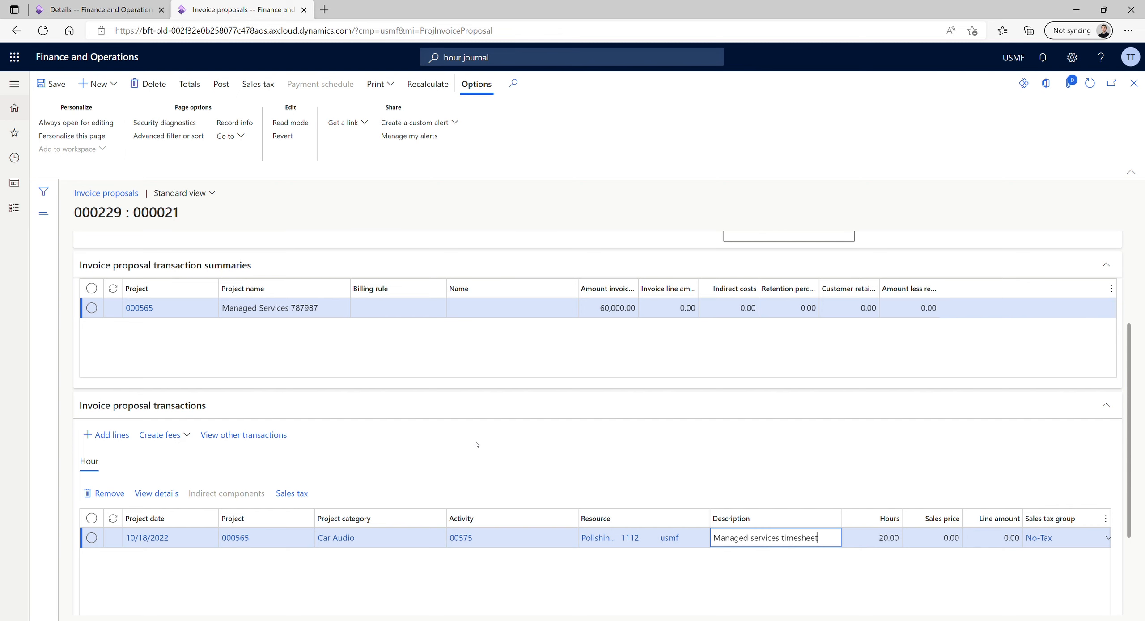
scroll(476, 444, "up", 3)
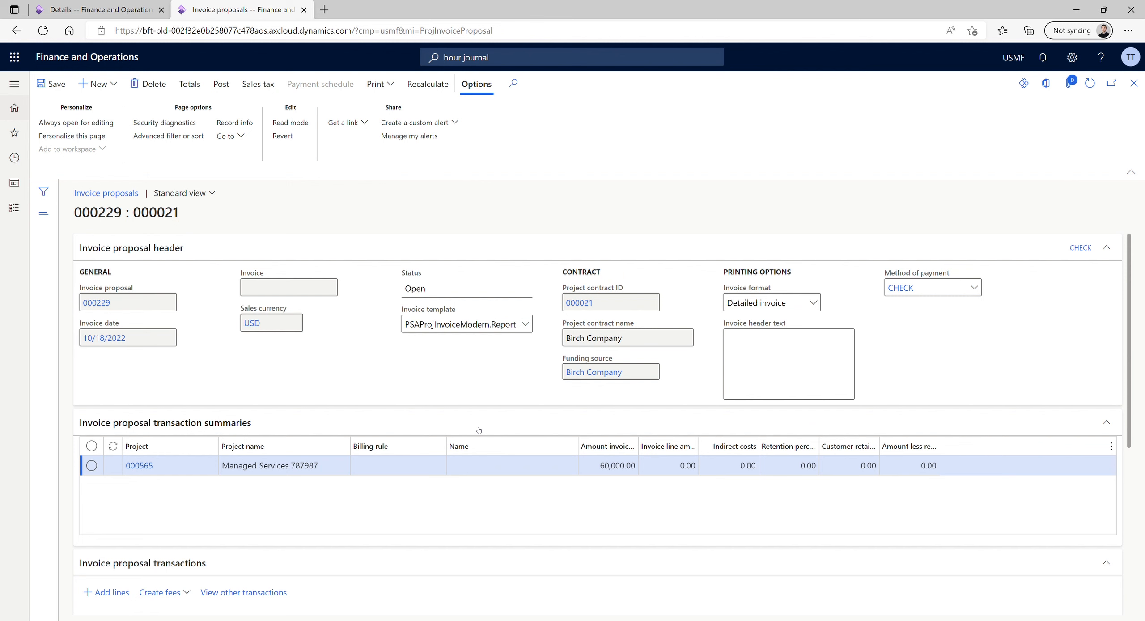
scroll(478, 430, "down", 2)
scroll(476, 429, "down", 1)
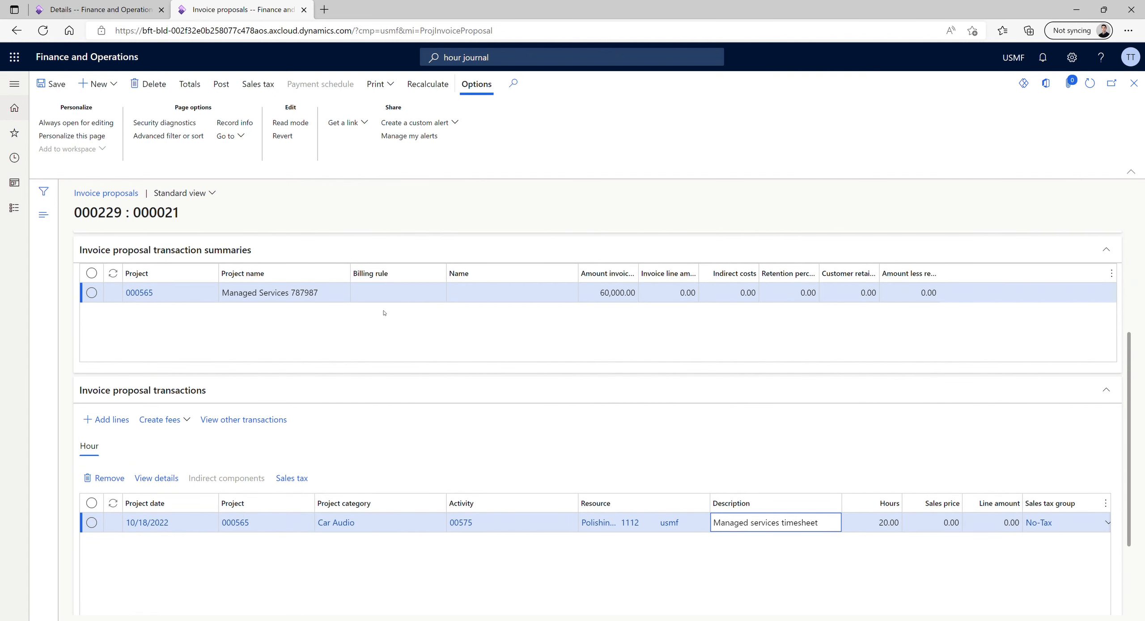
left_click(96, 12)
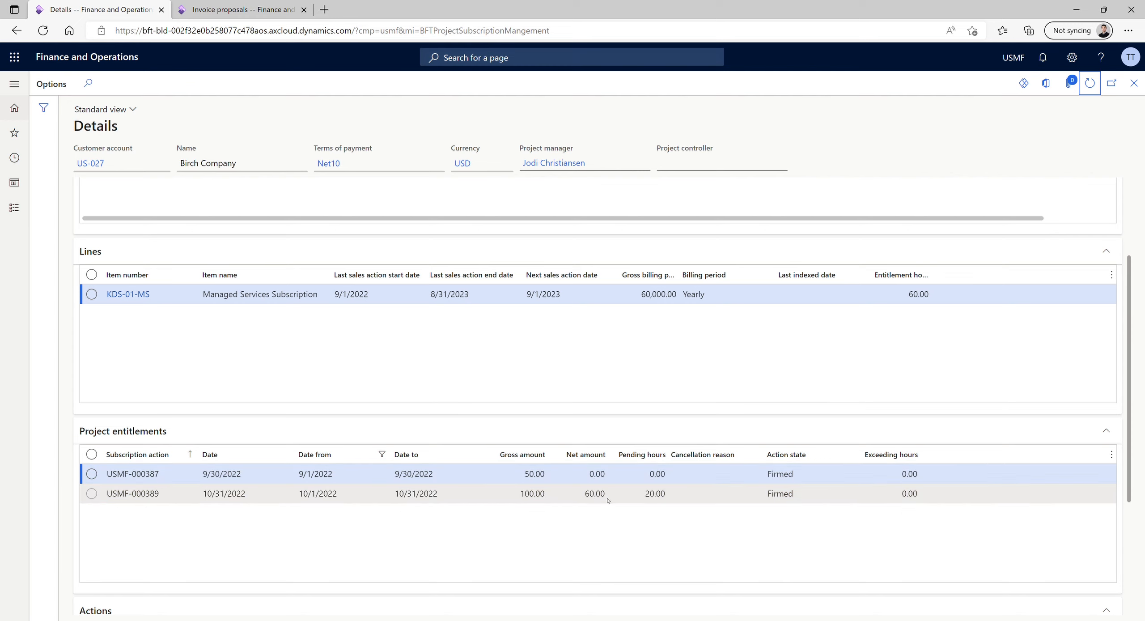
left_click_drag(641, 495, 666, 495)
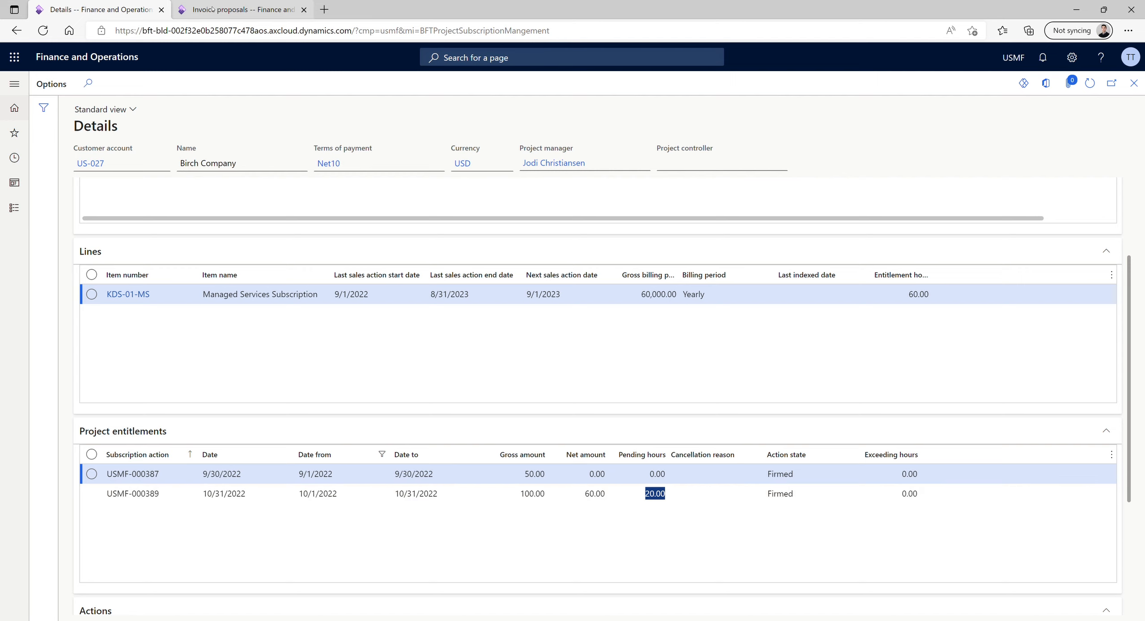
Post invoice proposal 000229 for project 000565 without printing the invoice
left_click(212, 9)
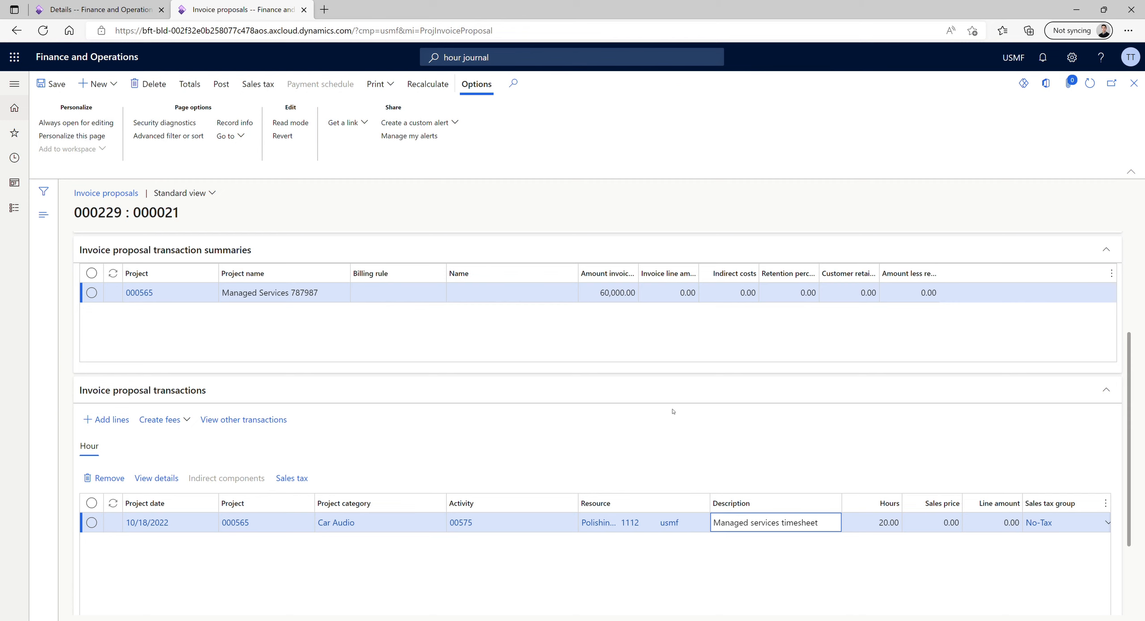
left_click(227, 84)
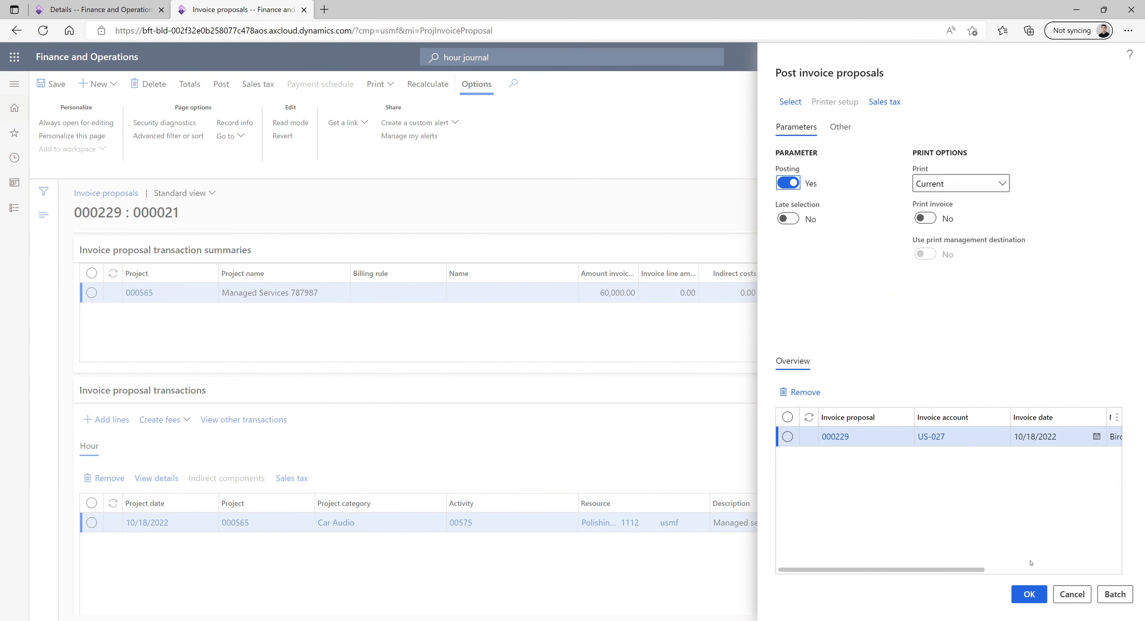
left_click(1042, 595)
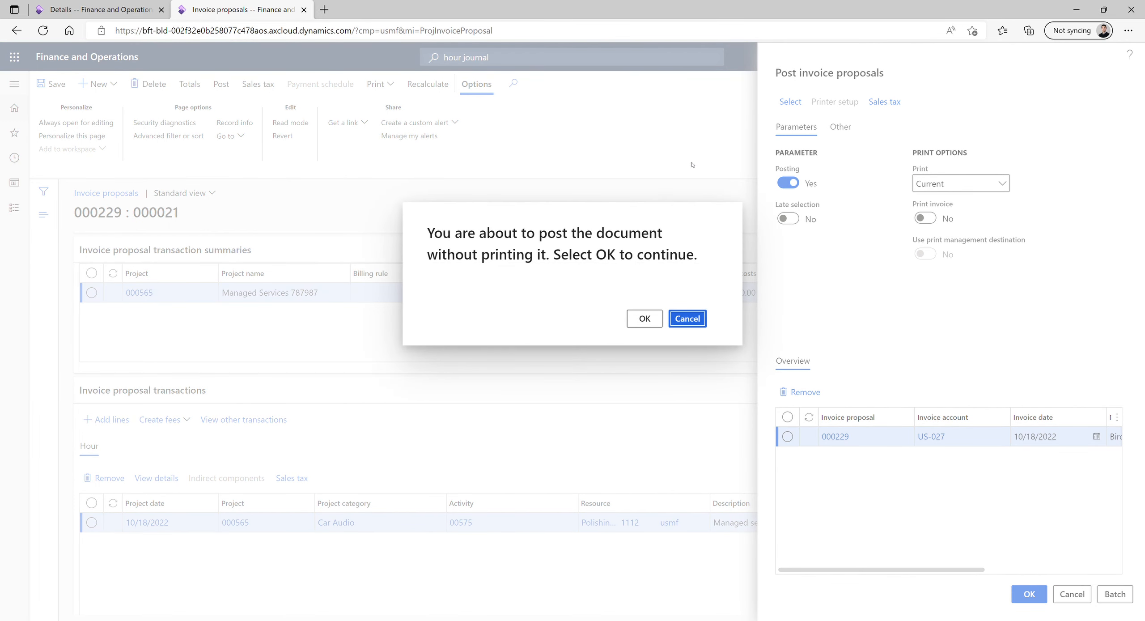
left_click(658, 319)
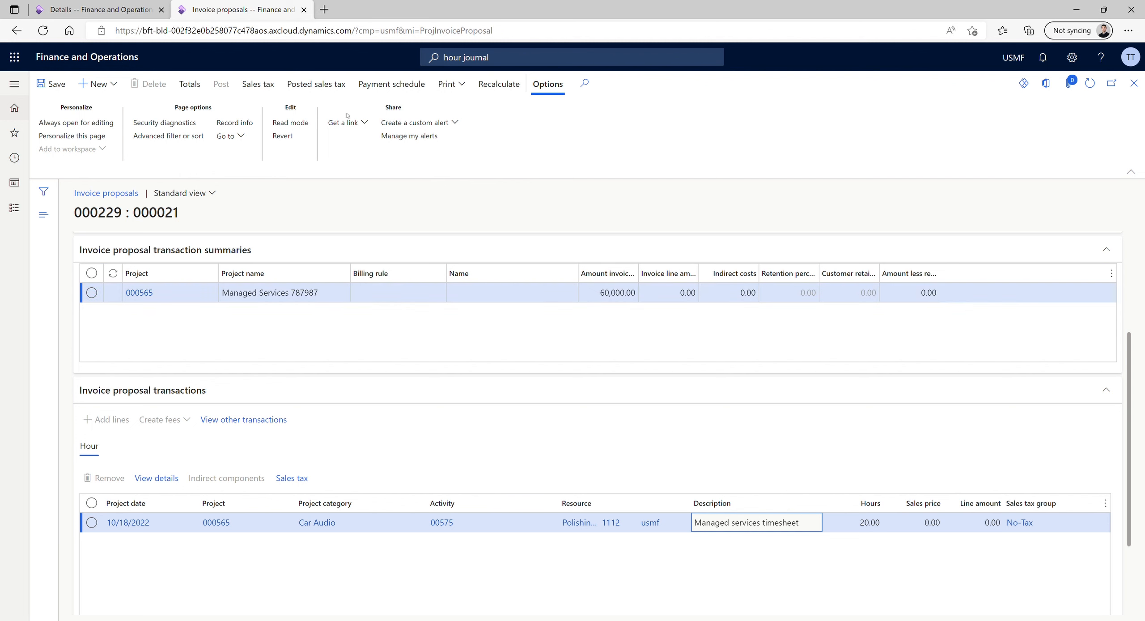
Refresh Birch Company's subscription details and examine the net amount and pending hours of the entitlement starting 10/1/2022, plus the subscription's lines and actions
left_click(129, 9)
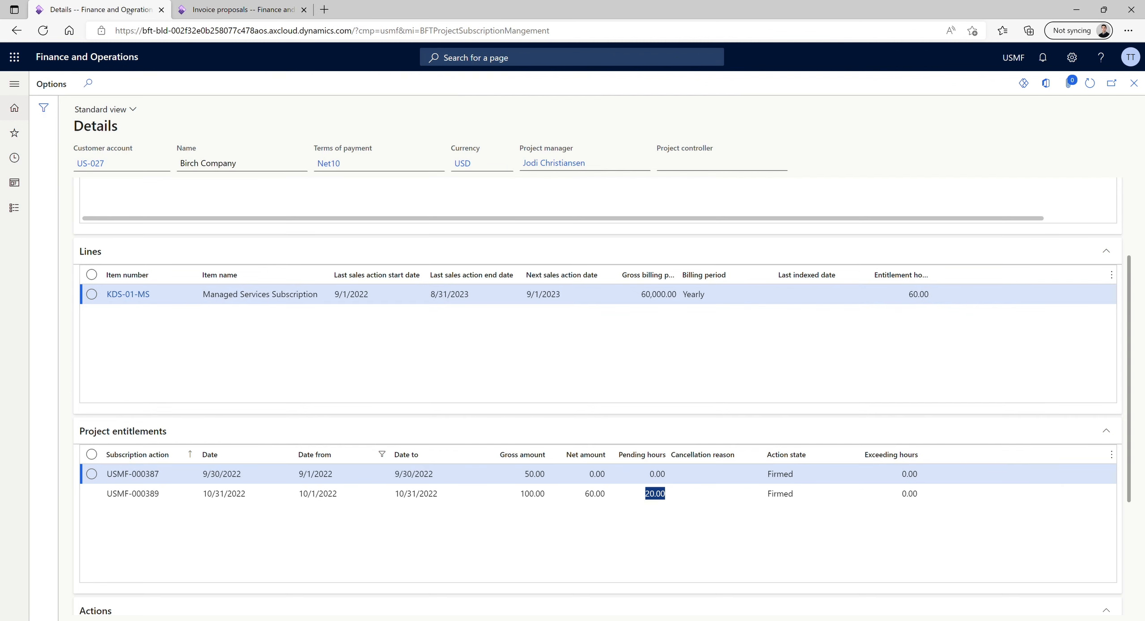
left_click(1091, 93)
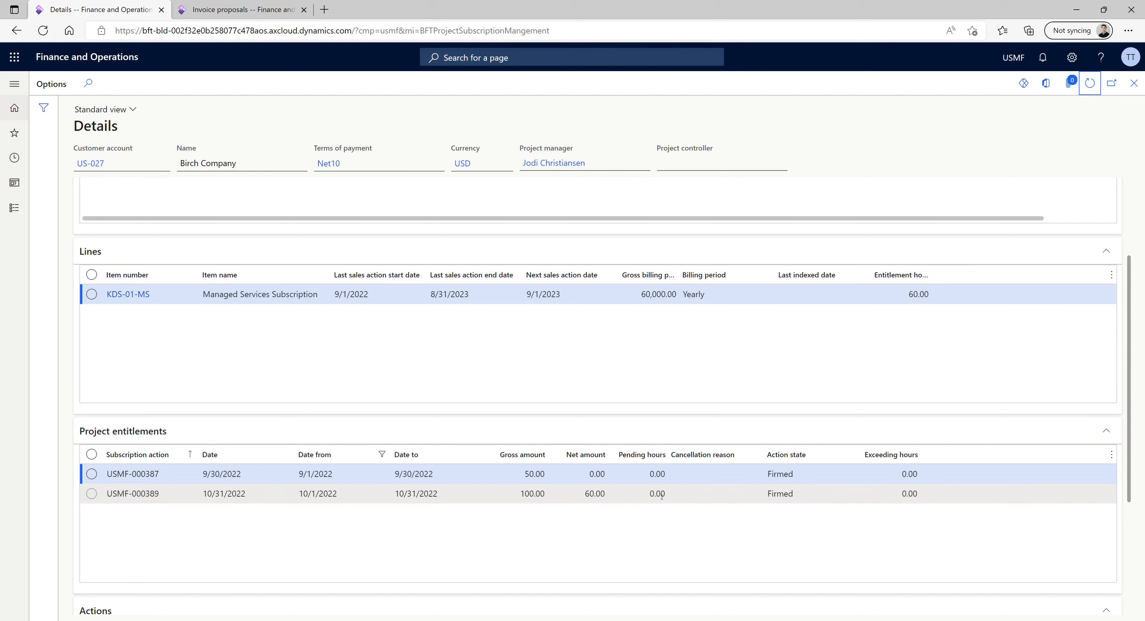
left_click(597, 495)
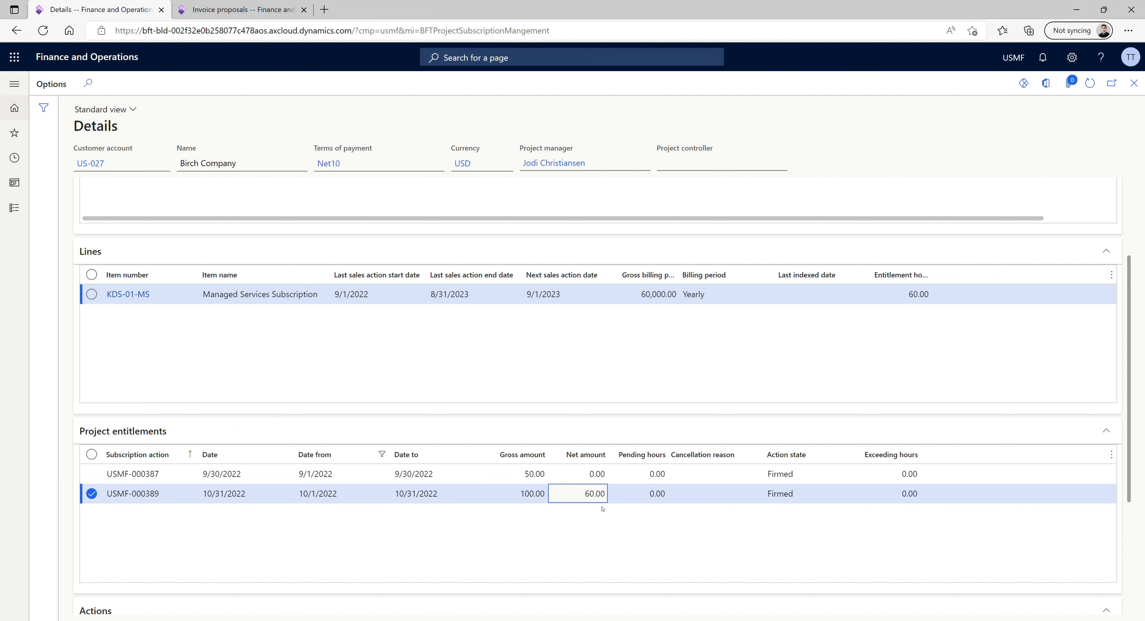
scroll(602, 509, "down", 3)
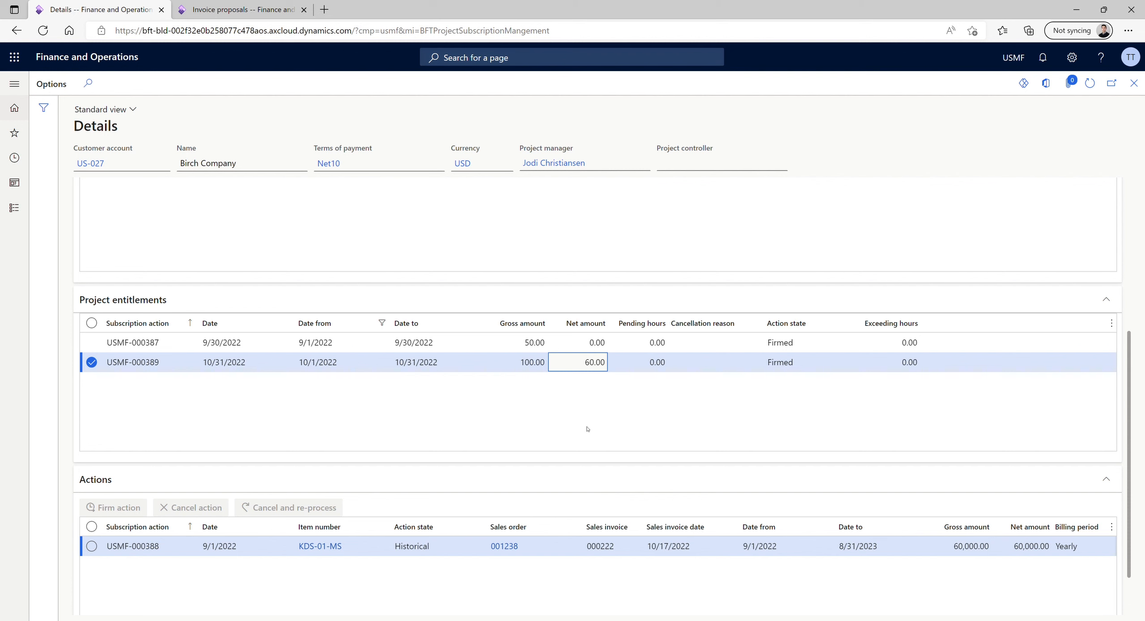
scroll(587, 430, "down", 2)
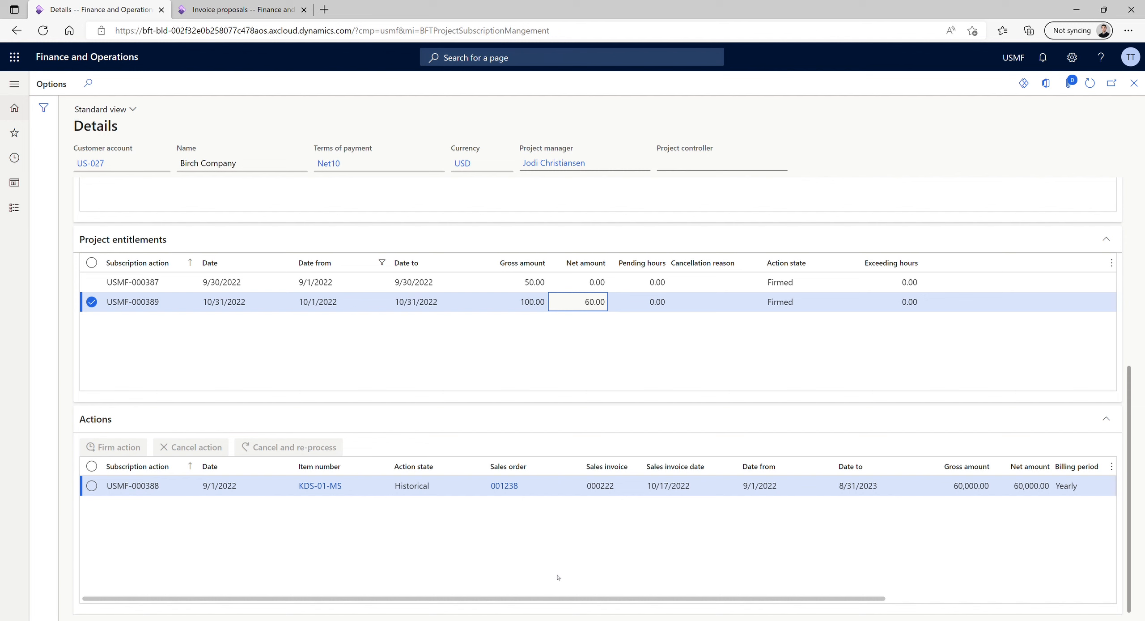
scroll(563, 358, "up", 1)
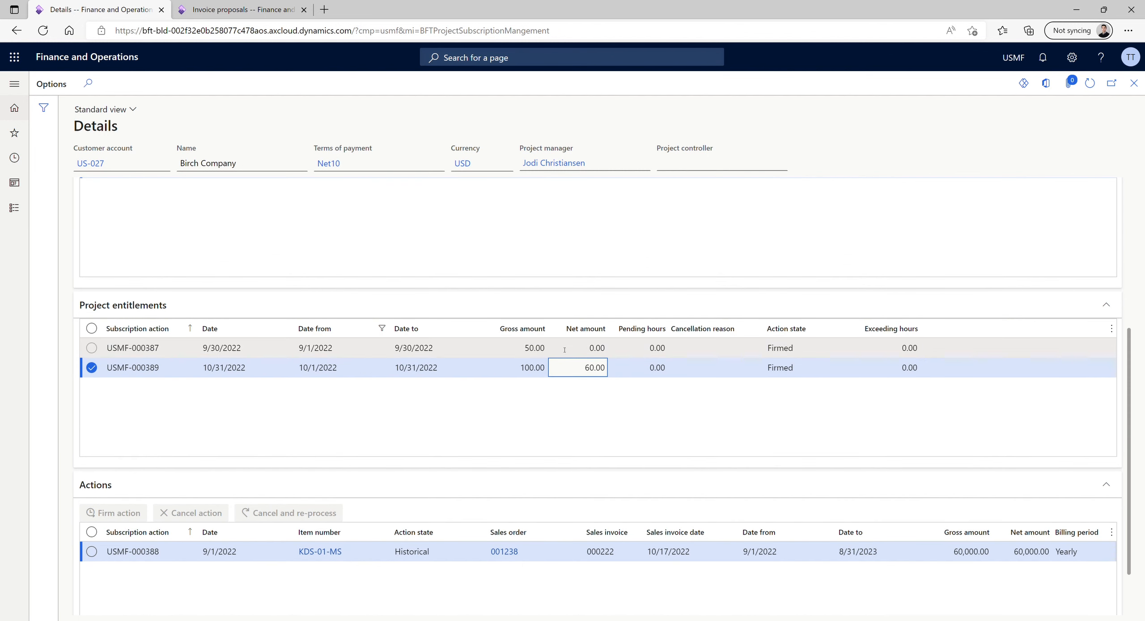
scroll(565, 349, "up", 2)
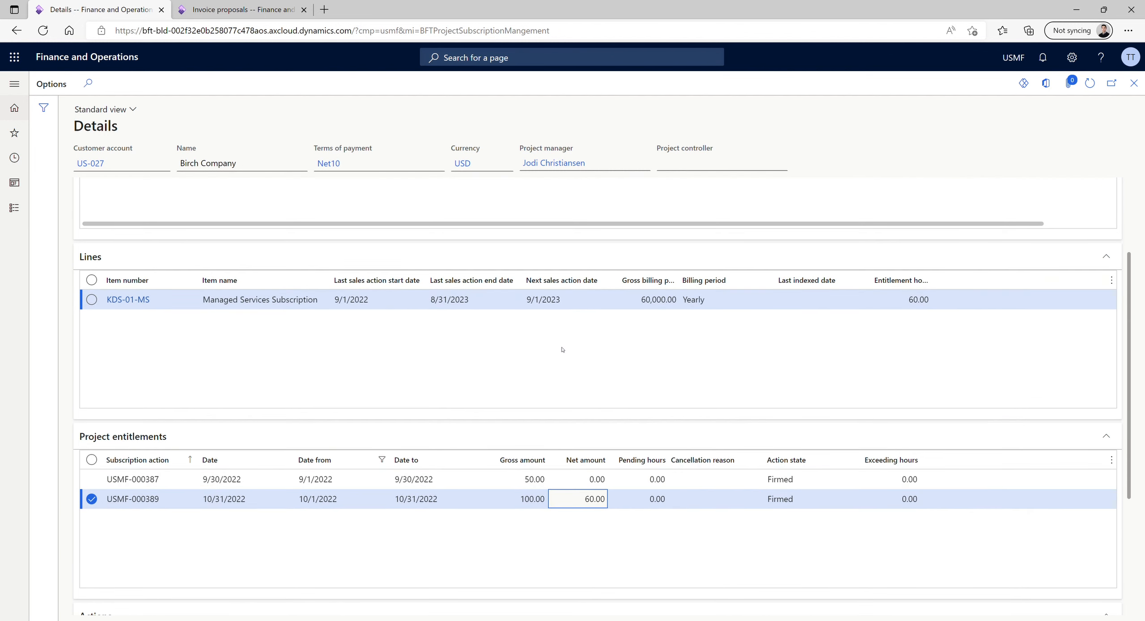
scroll(562, 349, "up", 2)
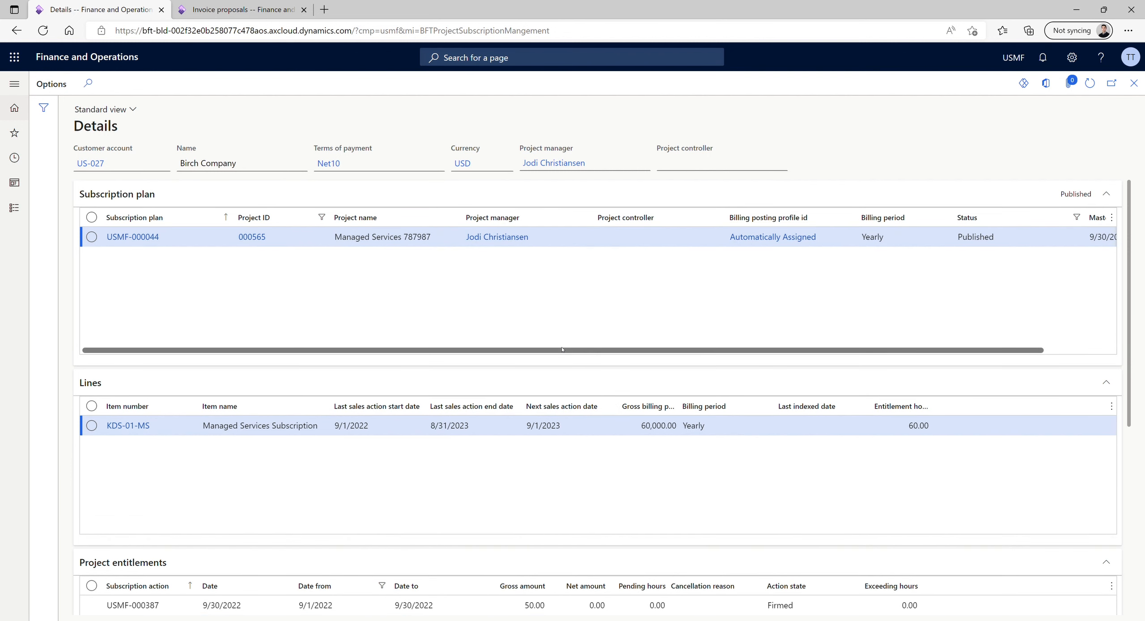
scroll(562, 349, "down", 1)
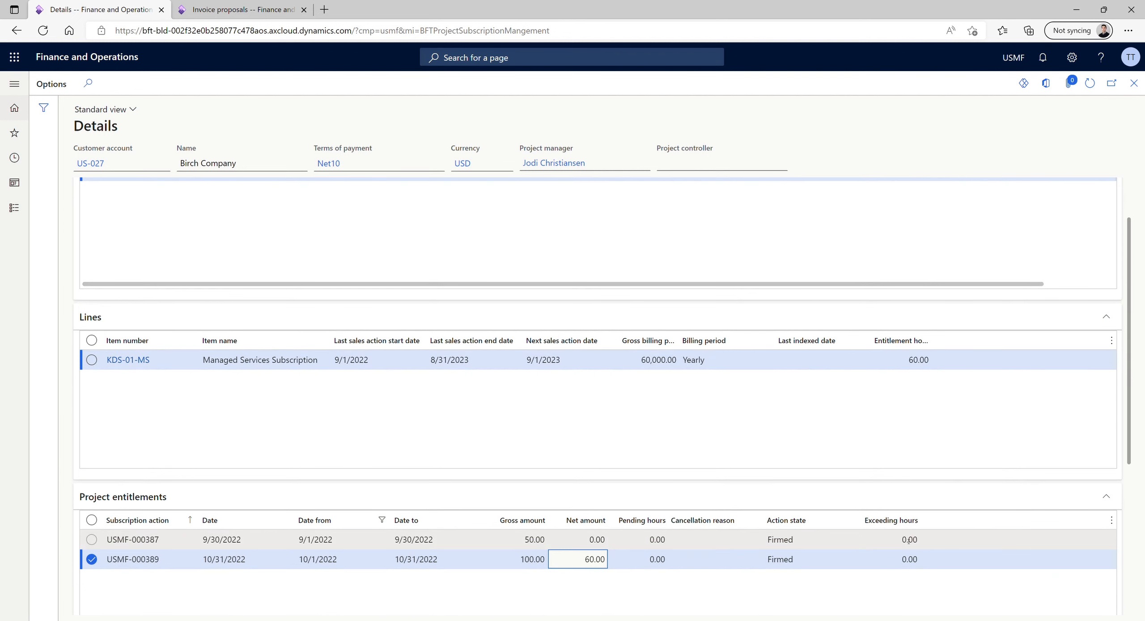